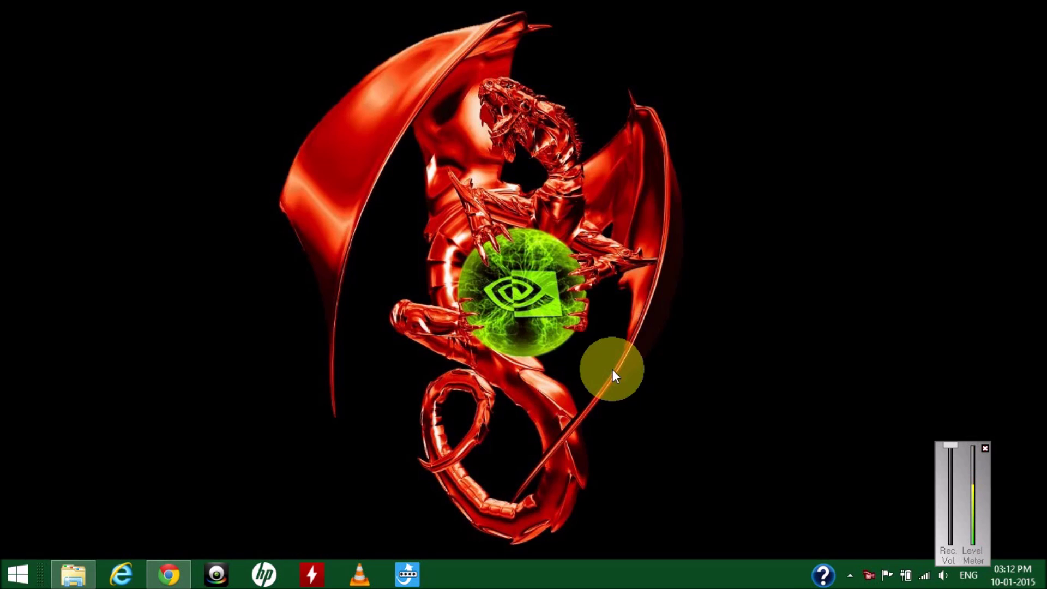
Step: Switch to Chrome and review the version 4.1.0 information on the MSI Afterburner download page
{"action": "right_click", "coordinate": [469, 205]}
{"action": "left_click", "coordinate": [528, 250]}
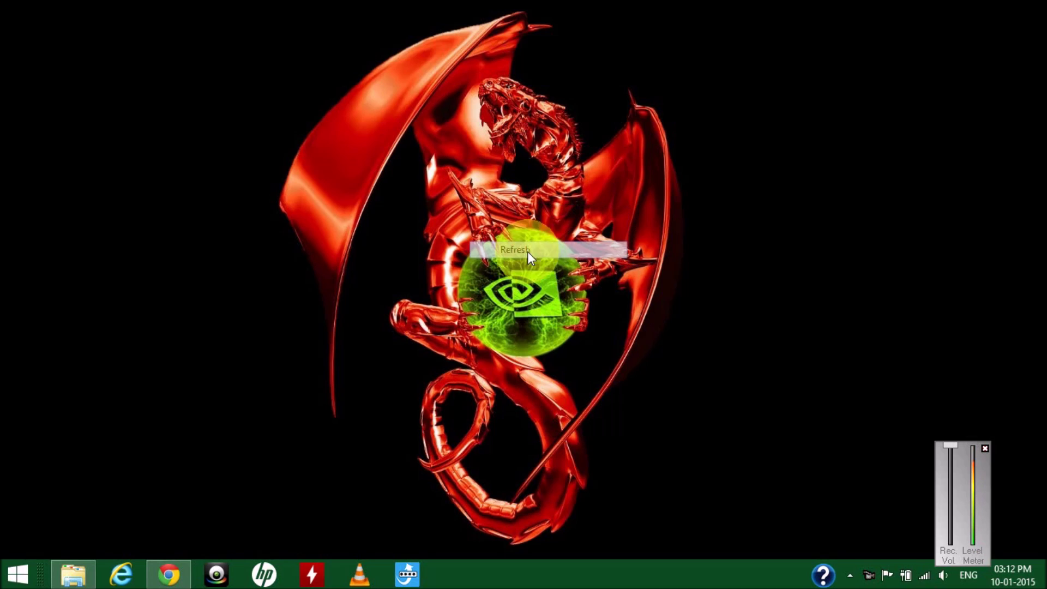
{"action": "left_click", "coordinate": [167, 576]}
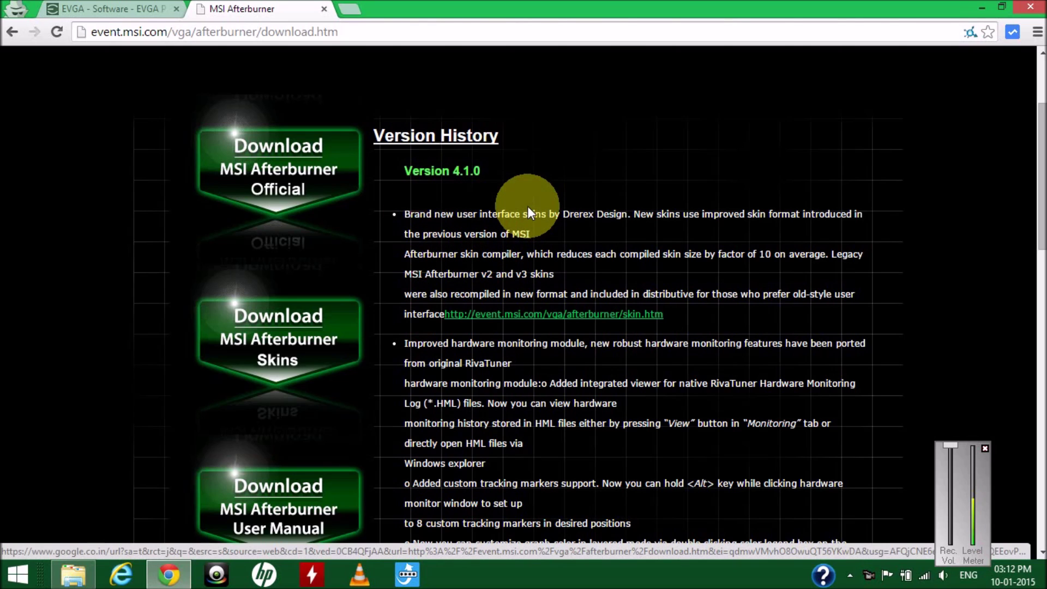
{"action": "left_click_drag", "start_coordinate": [388, 171], "coordinate": [501, 174]}
{"action": "left_click", "coordinate": [501, 171]}
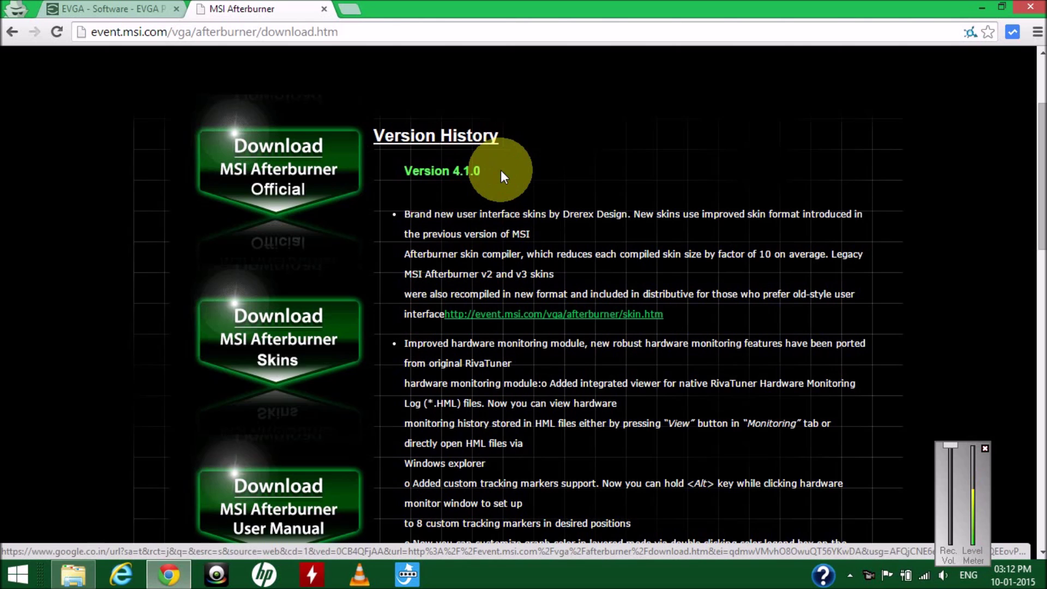
{"action": "scroll", "coordinate": [600, 273], "scroll_direction": "down", "scroll_amount": 3}
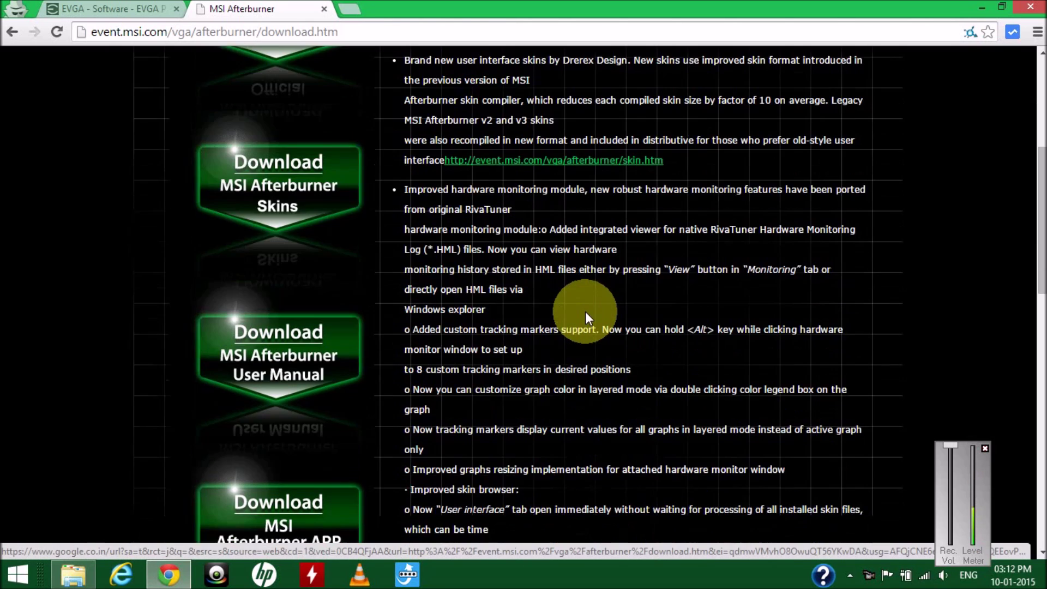
{"action": "scroll", "coordinate": [584, 303], "scroll_direction": "up", "scroll_amount": 5}
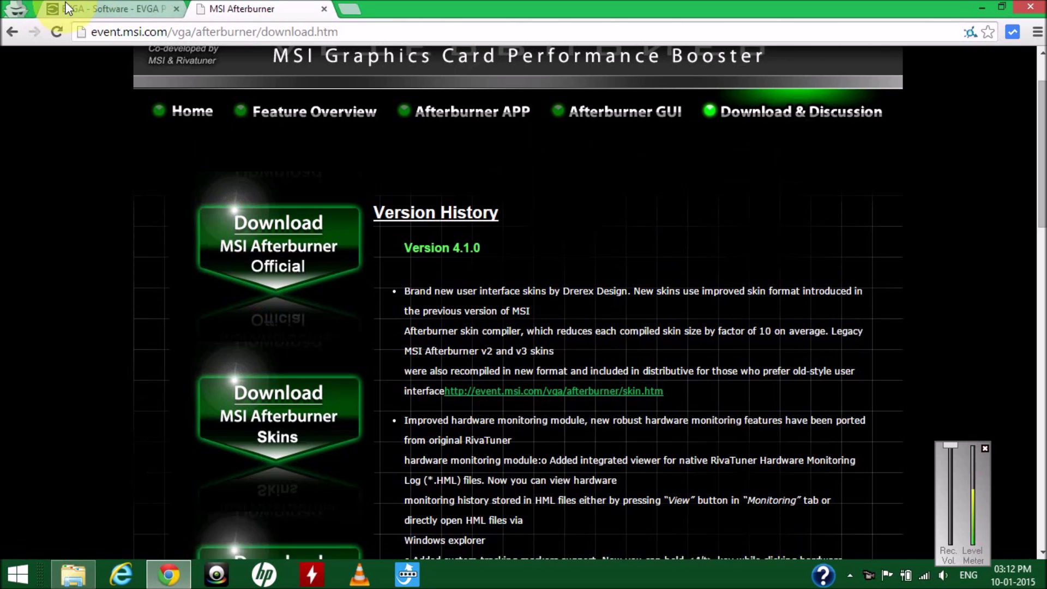
Step: Review the EVGA PrecisionX 16 download page in the other browser tab and minimize the browser
{"action": "key", "text": "ctrl+Tab"}
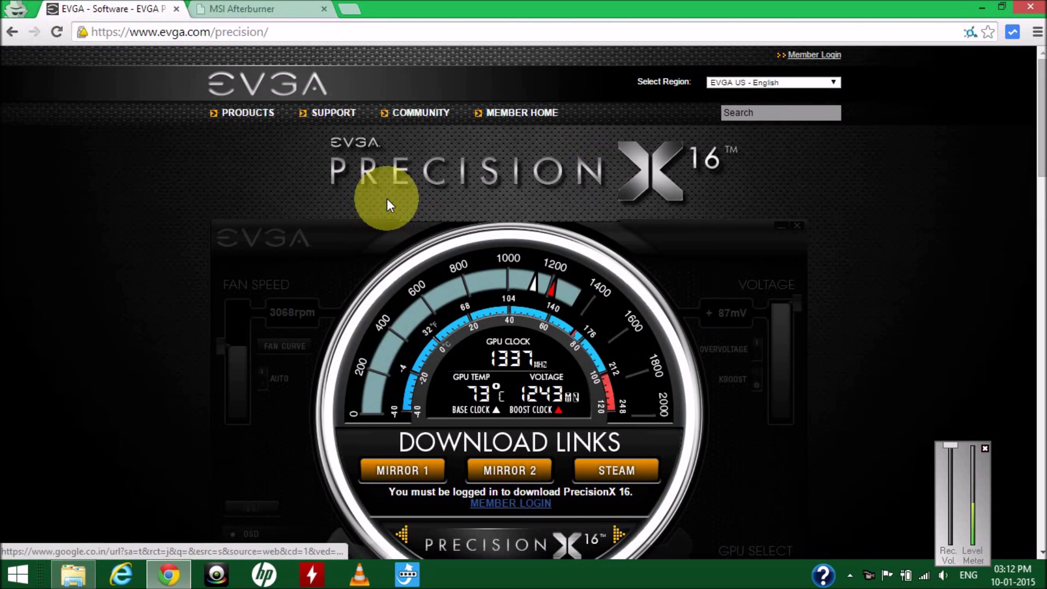
{"action": "scroll", "coordinate": [387, 200], "scroll_direction": "down", "scroll_amount": 1}
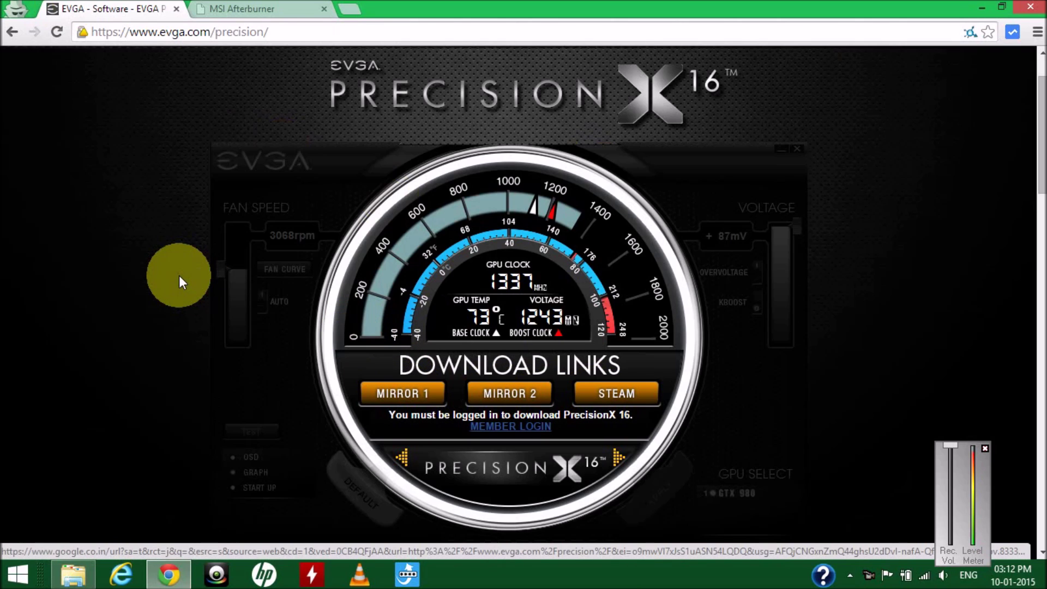
{"action": "scroll", "coordinate": [179, 276], "scroll_direction": "down", "scroll_amount": 6}
{"action": "scroll", "coordinate": [179, 276], "scroll_direction": "up", "scroll_amount": 6}
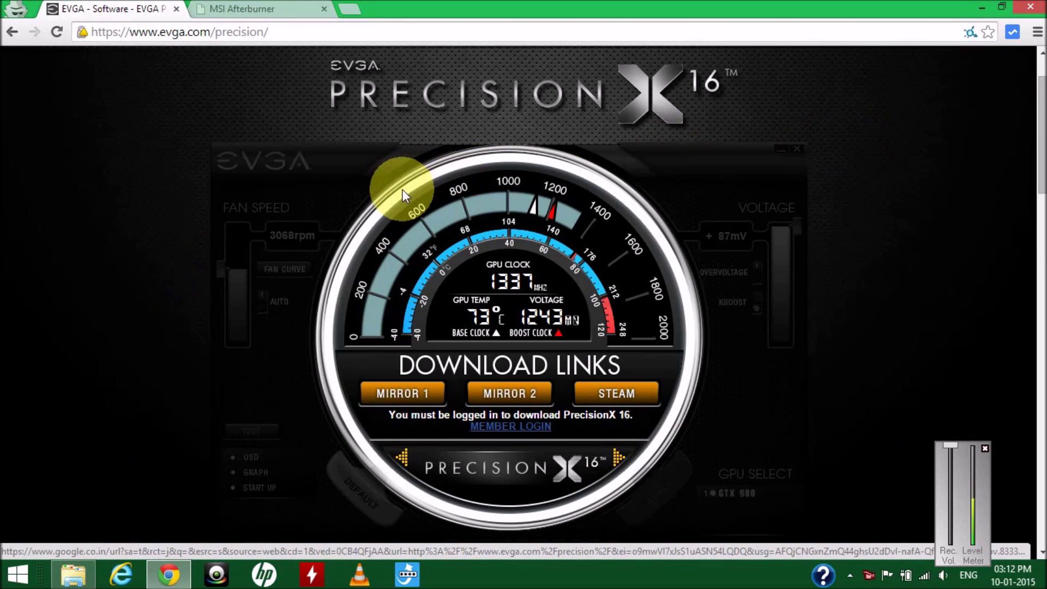
{"action": "left_click", "coordinate": [982, 8]}
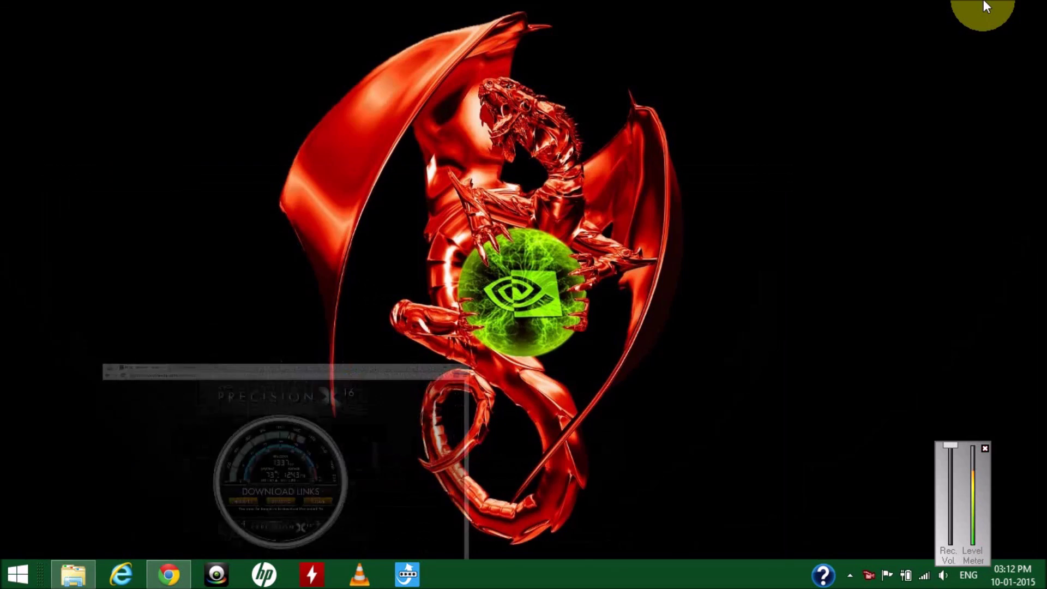
Step: Launch EVGA PrecisionX 16 and reset its GPU and memory clock offsets to the defaults
{"action": "right_click", "coordinate": [500, 163]}
{"action": "left_click", "coordinate": [542, 207]}
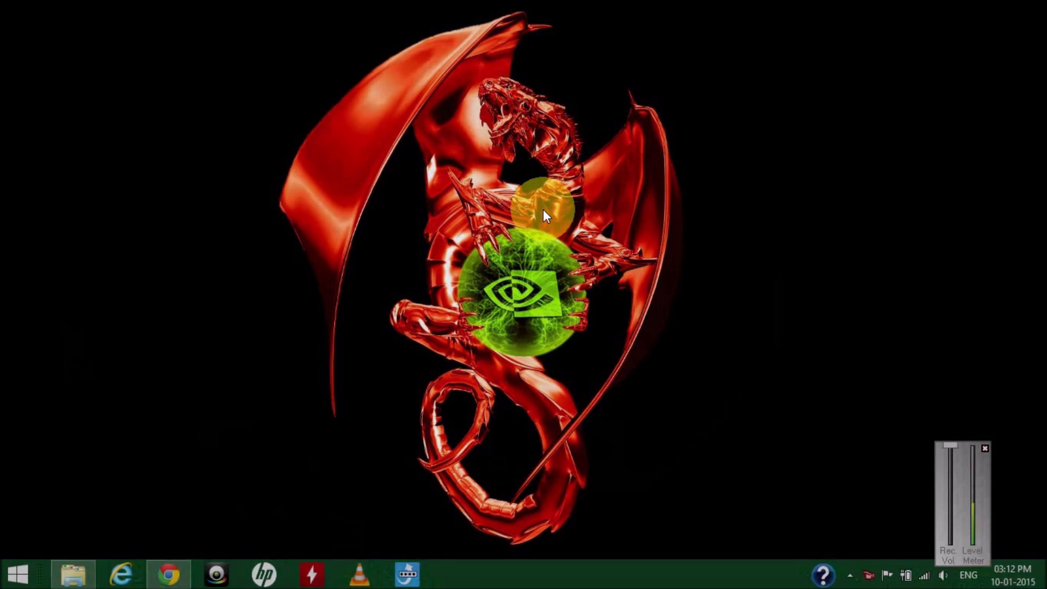
{"action": "key", "text": "super"}
{"action": "type", "text": "nvi"}
{"action": "key", "text": "Return"}
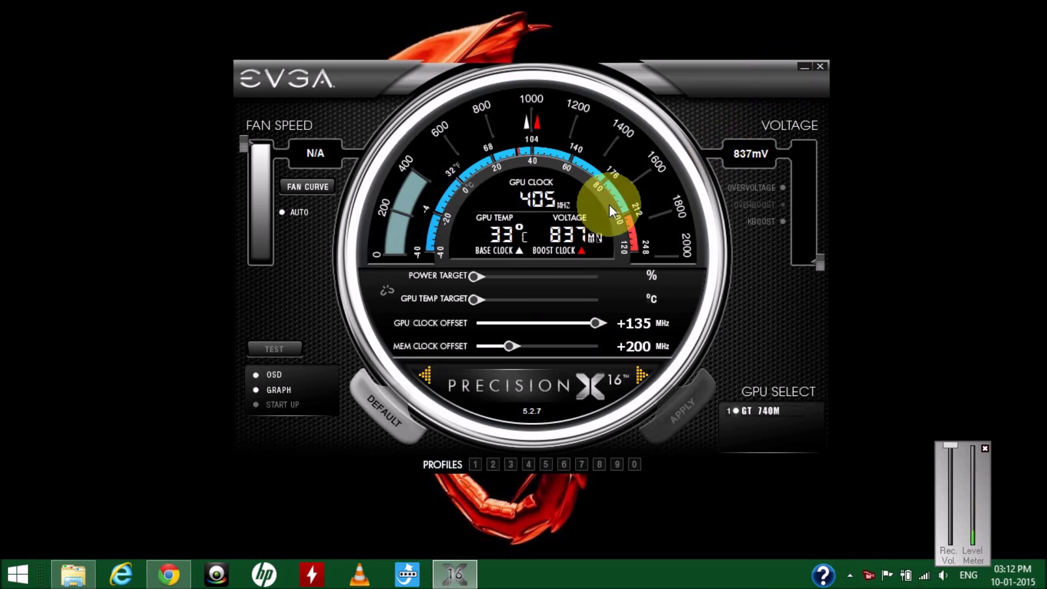
{"action": "left_click", "coordinate": [377, 415]}
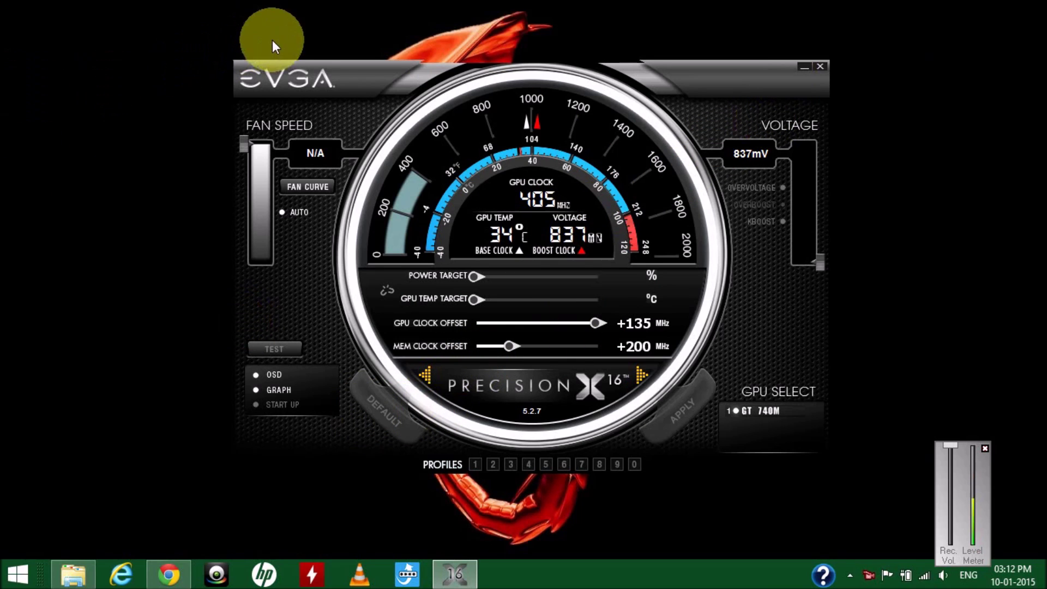
{"action": "left_click_drag", "start_coordinate": [355, 68], "coordinate": [450, 60]}
Step: Launch MSI Afterburner alongside EVGA PrecisionX 16 and refresh the desktop
{"action": "key", "text": "super"}
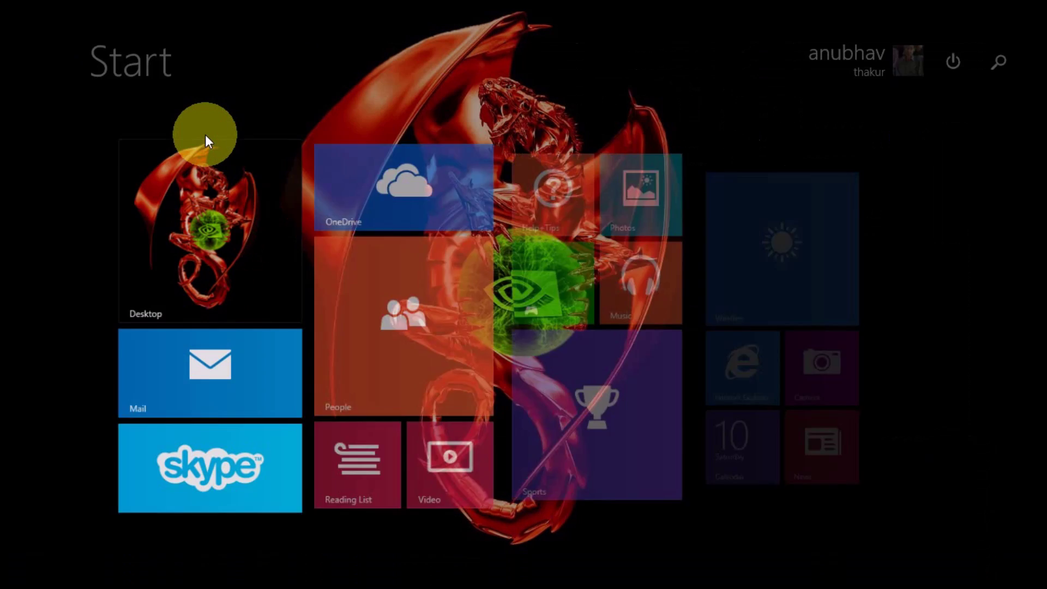
{"action": "type", "text": "msi"}
{"action": "key", "text": "Return"}
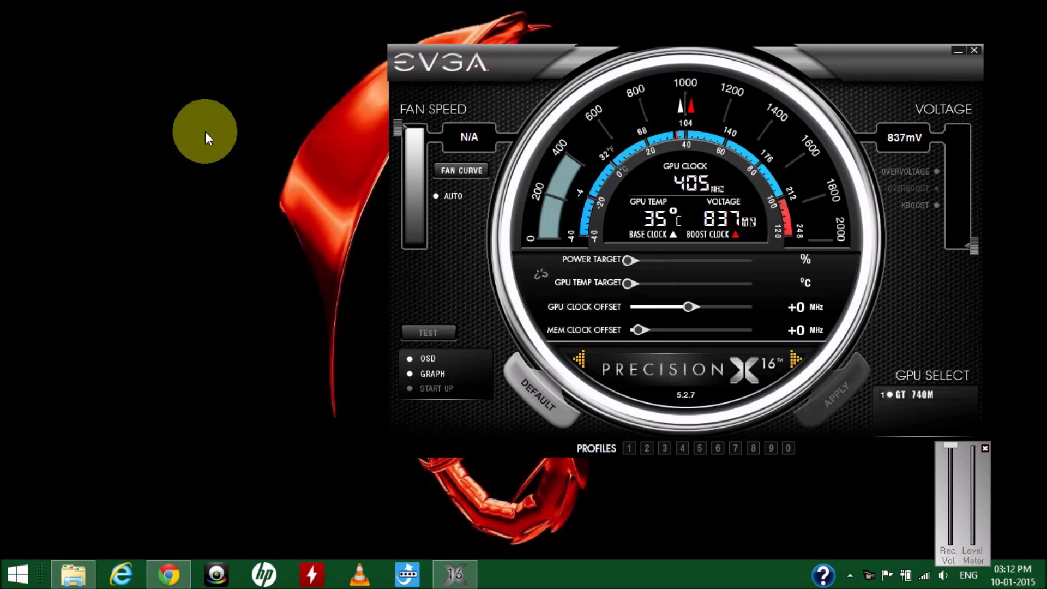
{"action": "right_click", "coordinate": [283, 148]}
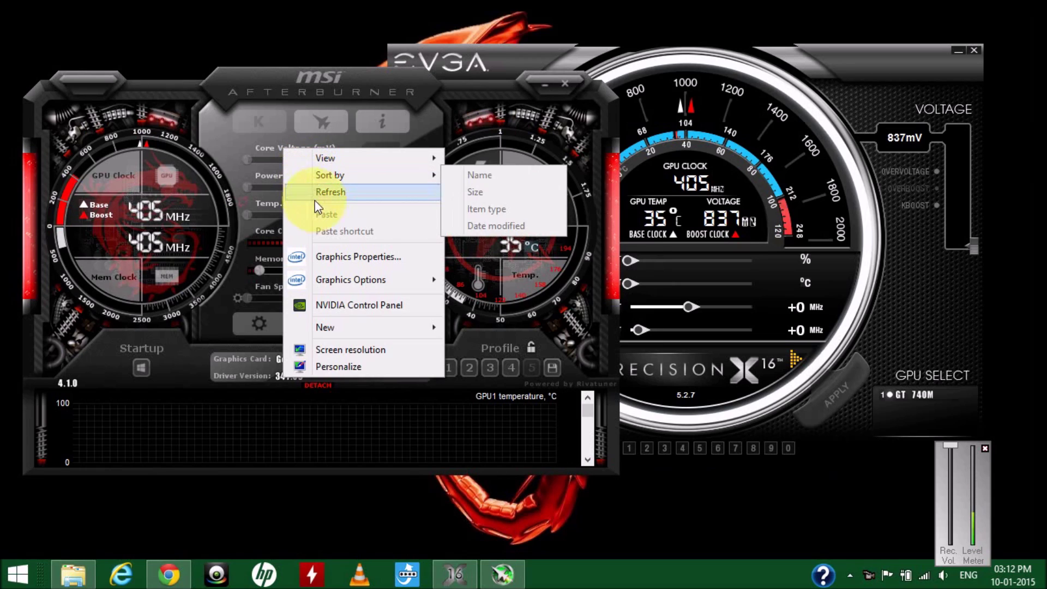
{"action": "left_click", "coordinate": [322, 194]}
Step: Arrange the MSI Afterburner and EVGA PrecisionX 16 windows side by side to compare their controls
{"action": "left_click", "coordinate": [305, 103]}
{"action": "left_click_drag", "start_coordinate": [306, 103], "coordinate": [317, 87]}
{"action": "left_click_drag", "start_coordinate": [470, 62], "coordinate": [549, 62]}
{"action": "left_click_drag", "start_coordinate": [427, 89], "coordinate": [355, 80]}
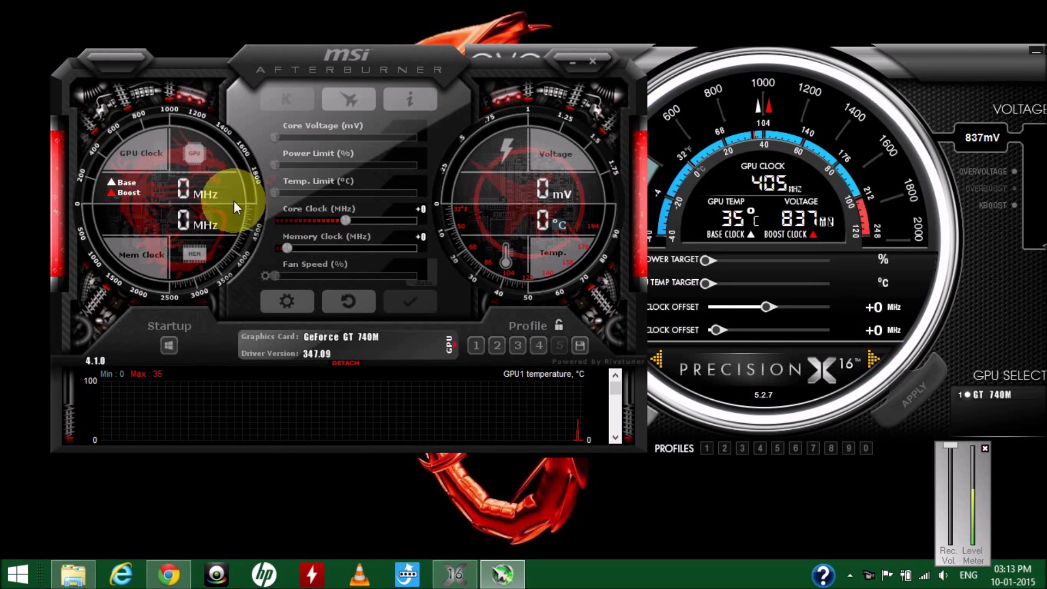
{"action": "left_click_drag", "start_coordinate": [361, 61], "coordinate": [289, 48]}
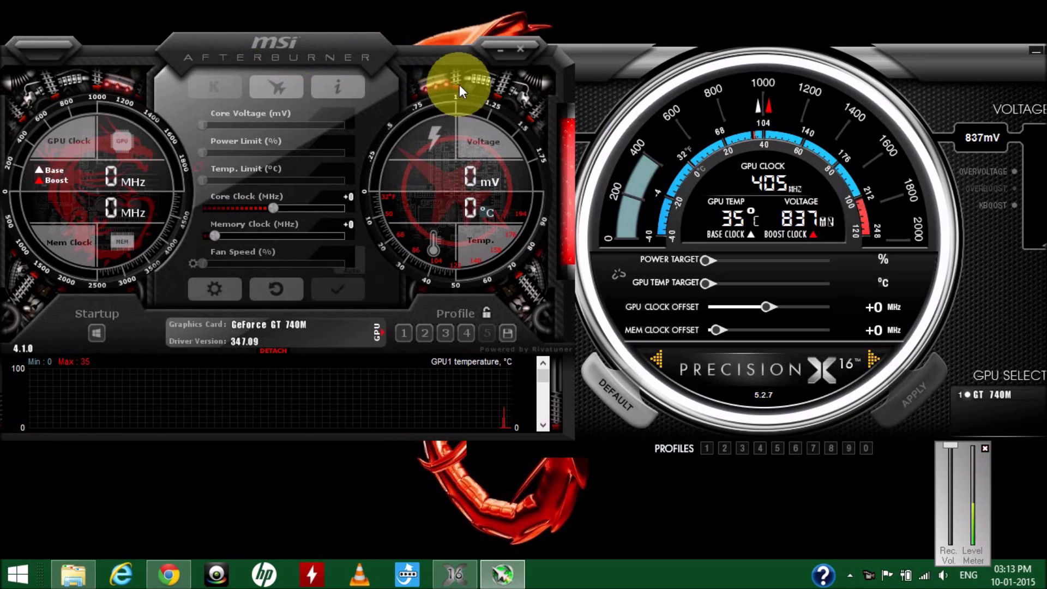
{"action": "left_click", "coordinate": [613, 57]}
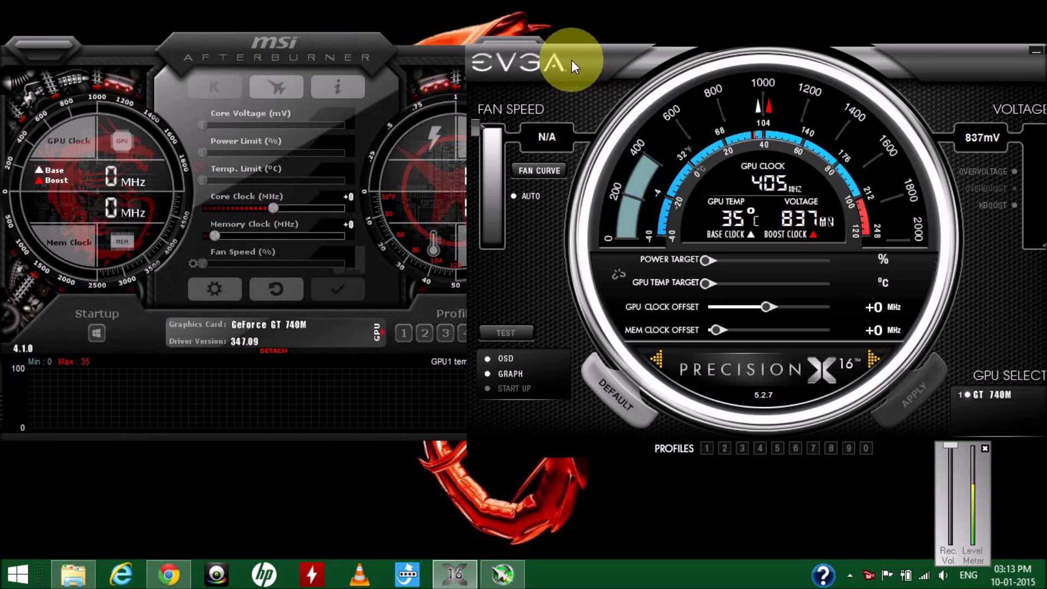
{"action": "left_click_drag", "start_coordinate": [572, 59], "coordinate": [641, 61]}
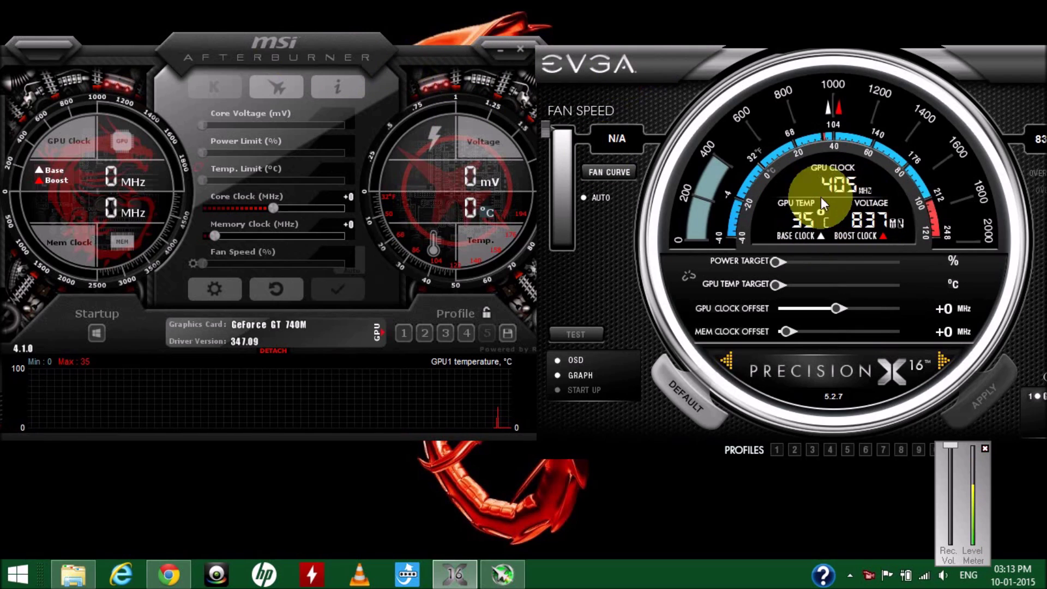
{"action": "left_click_drag", "start_coordinate": [270, 70], "coordinate": [337, 55]}
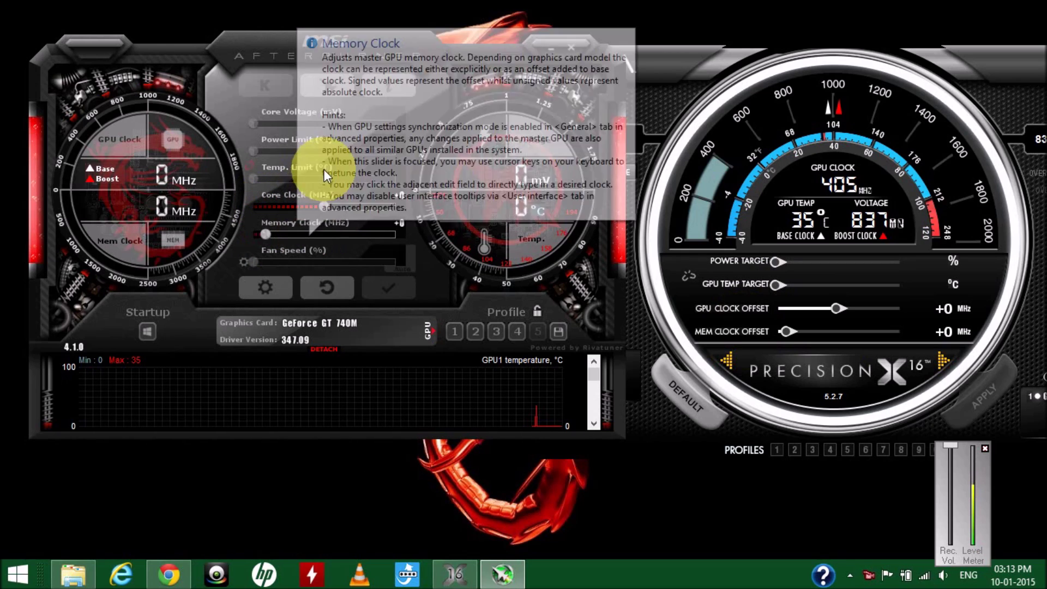
{"action": "mouse_move", "coordinate": [263, 51]}
{"action": "left_mouse_down"}
{"action": "mouse_move", "coordinate": [229, 53]}
{"action": "mouse_move", "coordinate": [265, 66]}
{"action": "left_mouse_up"}
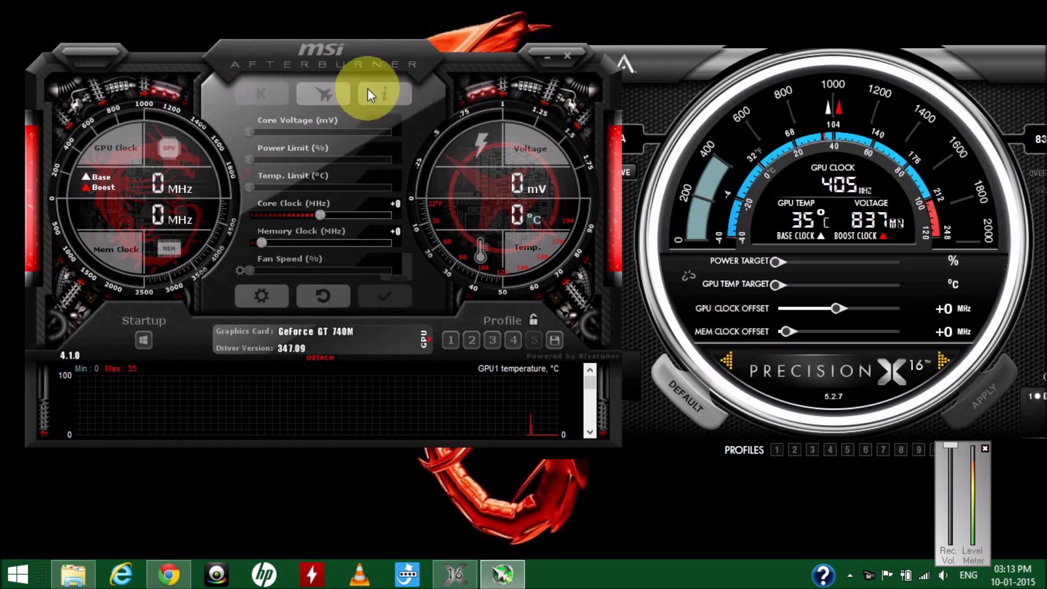
Step: Close MSI Afterburner and move the EVGA PrecisionX 16 window toward the middle of the desktop
{"action": "left_click", "coordinate": [567, 55]}
{"action": "left_click_drag", "start_coordinate": [612, 63], "coordinate": [251, 54]}
{"action": "left_click_drag", "start_coordinate": [682, 61], "coordinate": [704, 61]}
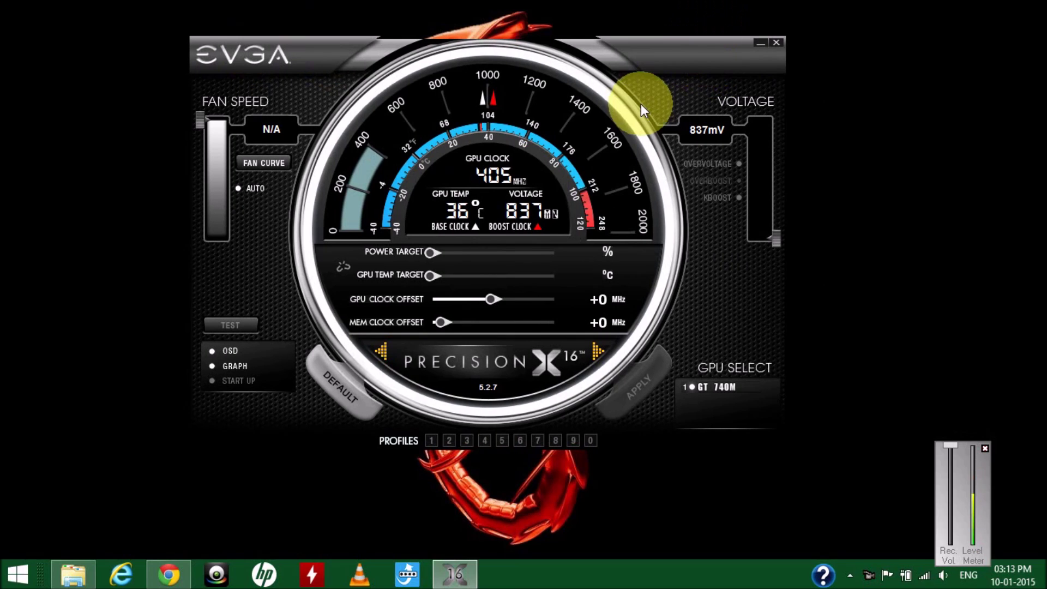
{"action": "mouse_move", "coordinate": [366, 60]}
{"action": "left_mouse_down"}
{"action": "mouse_move", "coordinate": [417, 60]}
{"action": "mouse_move", "coordinate": [373, 55]}
{"action": "mouse_move", "coordinate": [358, 73]}
{"action": "left_mouse_up"}
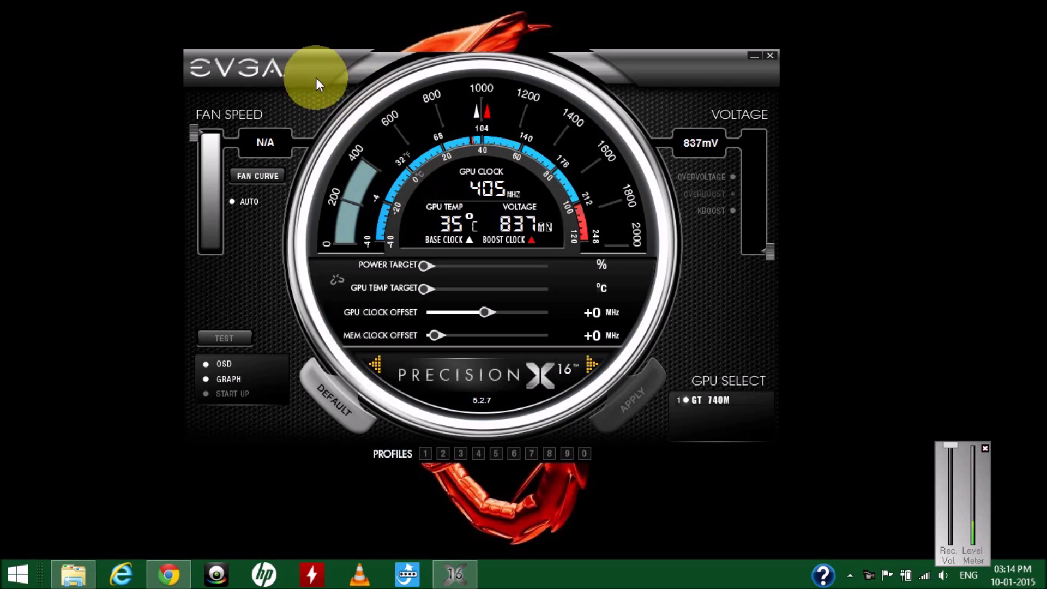
{"action": "left_click_drag", "start_coordinate": [316, 77], "coordinate": [312, 90]}
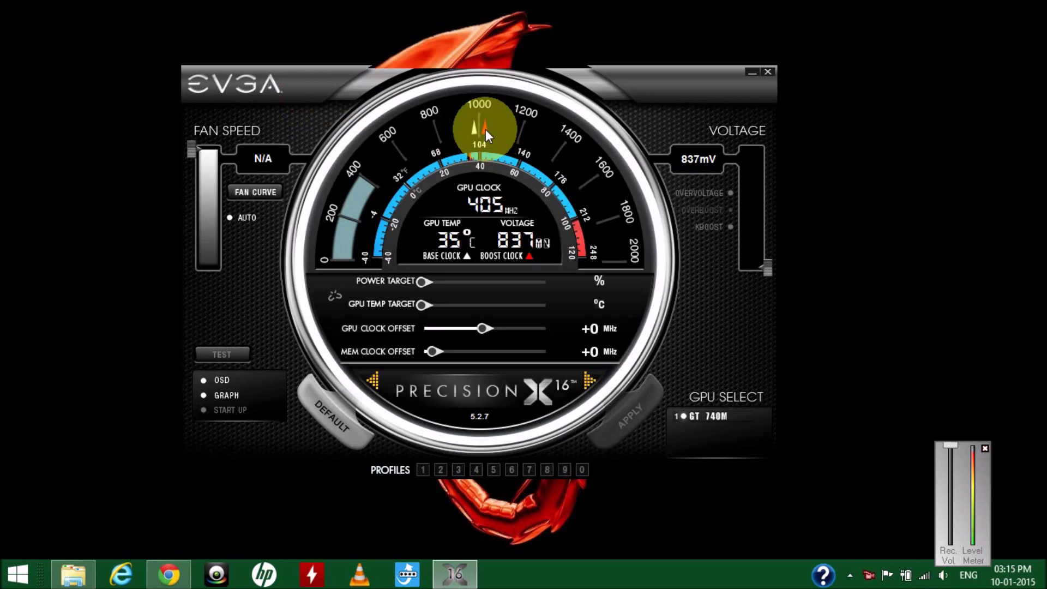
{"action": "left_click_drag", "start_coordinate": [373, 84], "coordinate": [381, 70]}
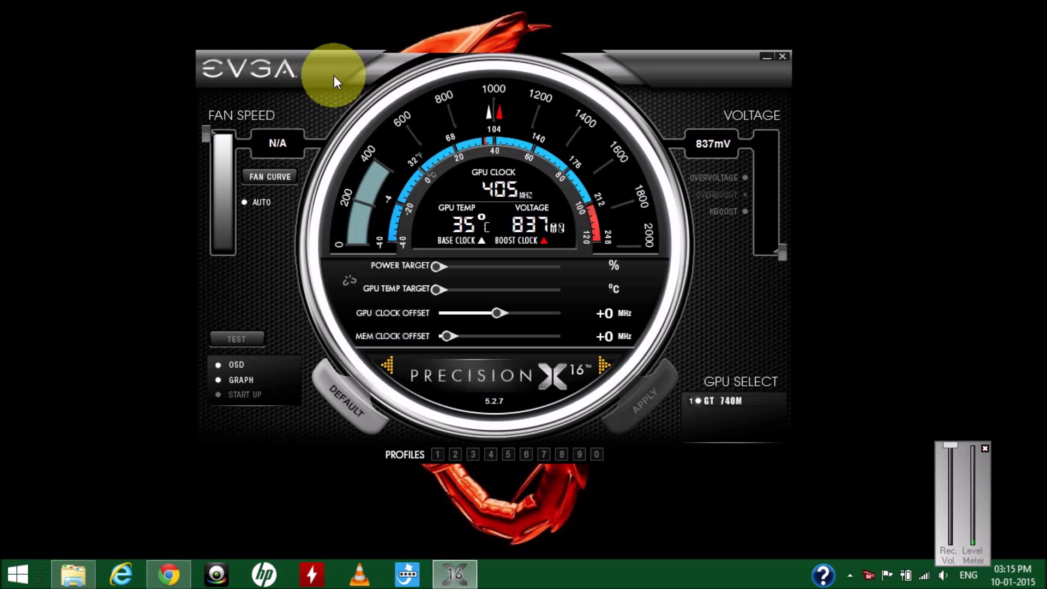
{"action": "left_click_drag", "start_coordinate": [335, 77], "coordinate": [432, 70]}
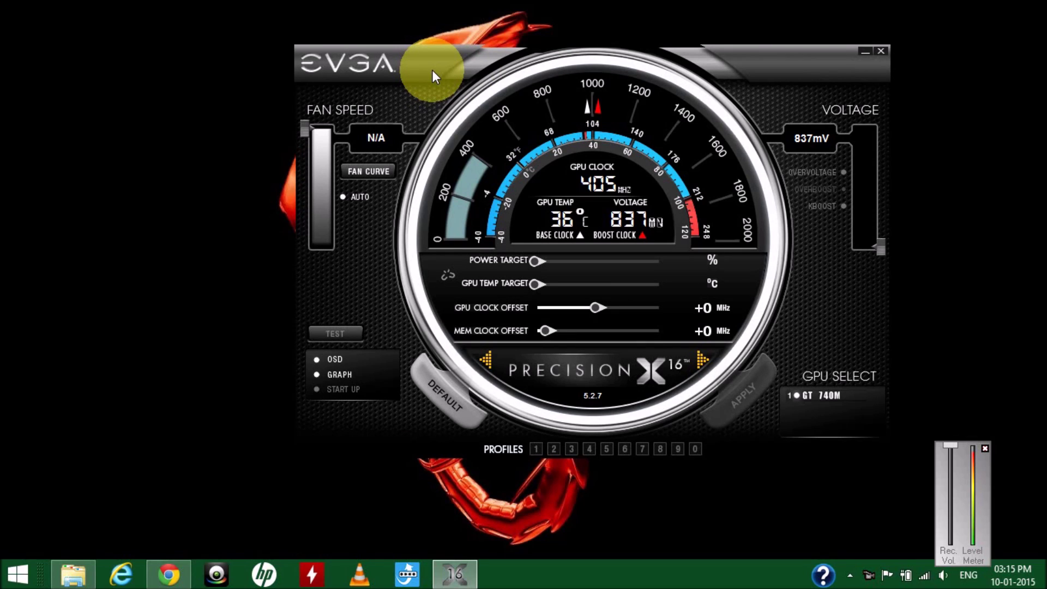
{"action": "left_click_drag", "start_coordinate": [431, 70], "coordinate": [365, 68]}
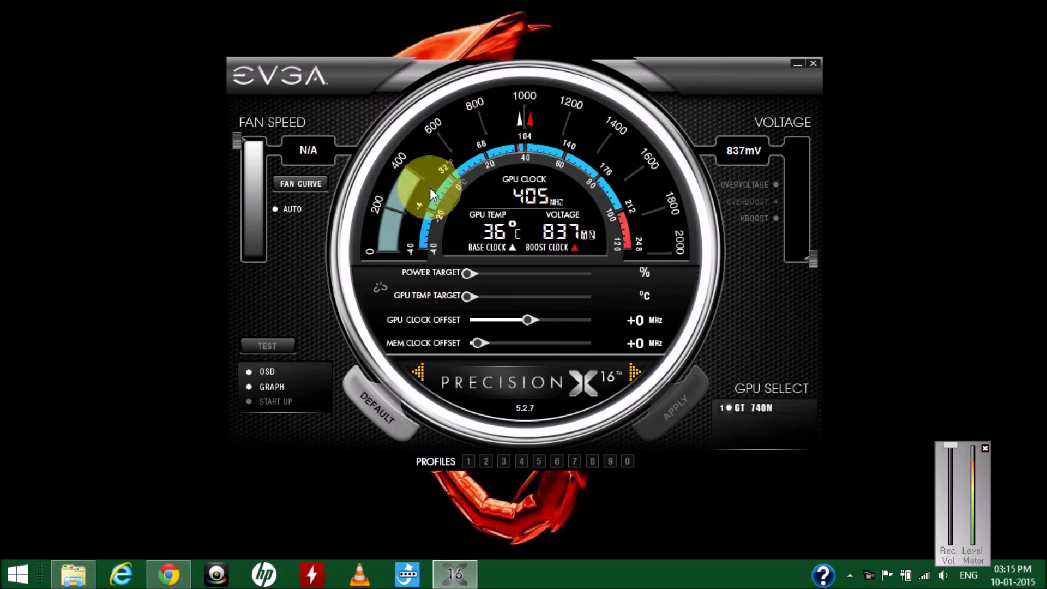
Step: Find GRID 2 with a search for "grid" and launch the game
{"action": "left_click", "coordinate": [5, 579]}
{"action": "type", "text": "g"}
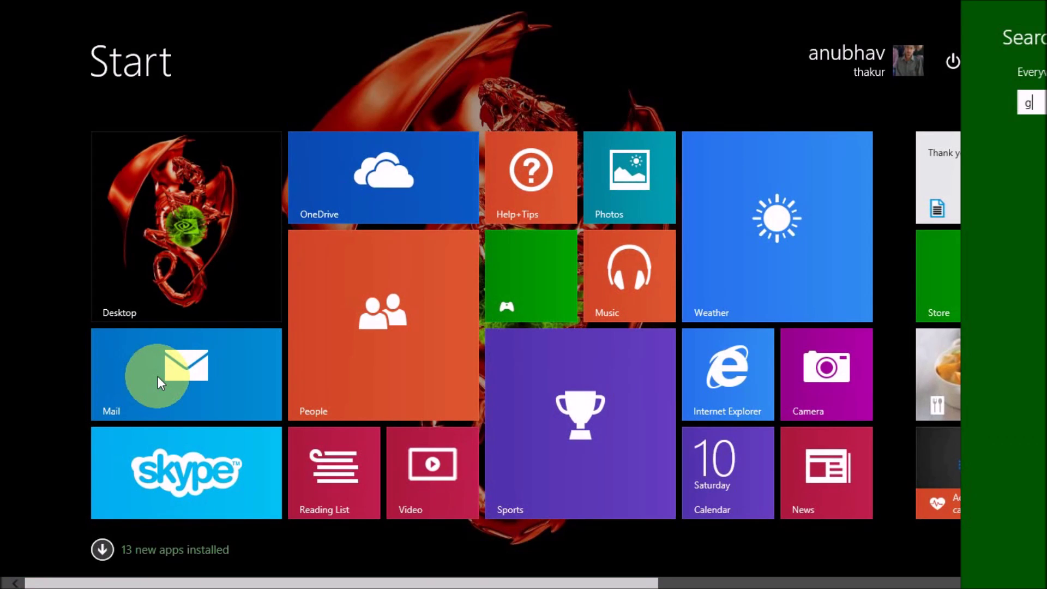
{"action": "type", "text": "rid"}
{"action": "key", "text": "Return"}
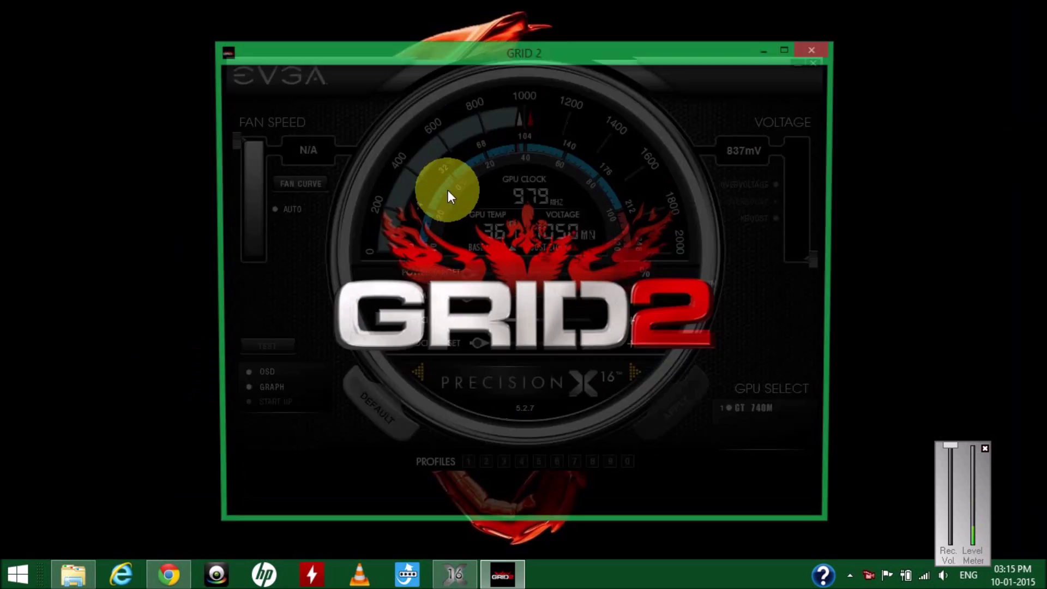
Step: Bring EVGA PrecisionX 16 in front of the GRID 2 window to check the GPU clock, temperature and voltage
{"action": "left_click", "coordinate": [453, 572]}
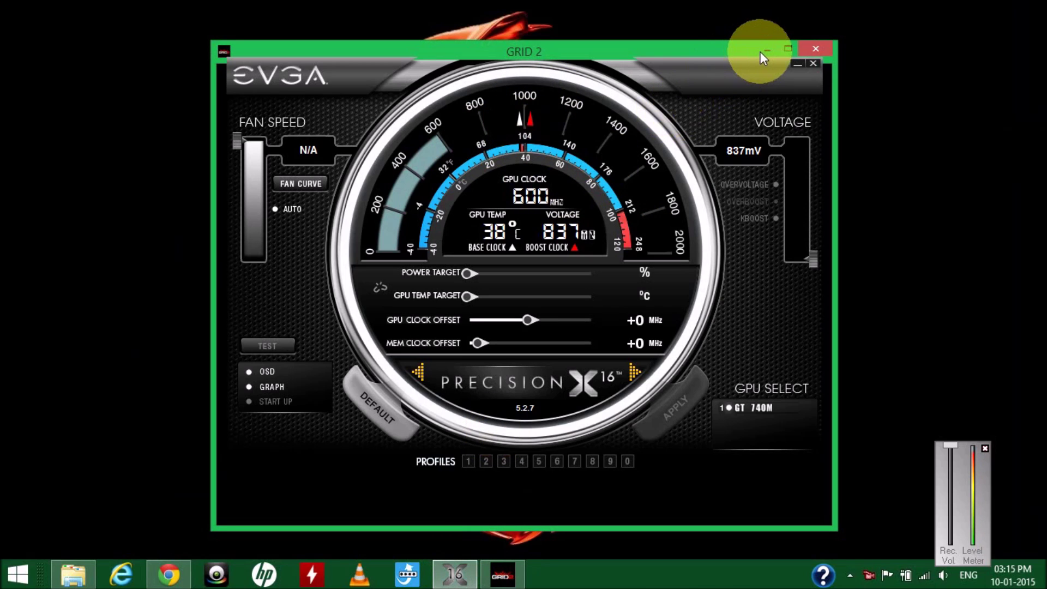
{"action": "left_click", "coordinate": [728, 52]}
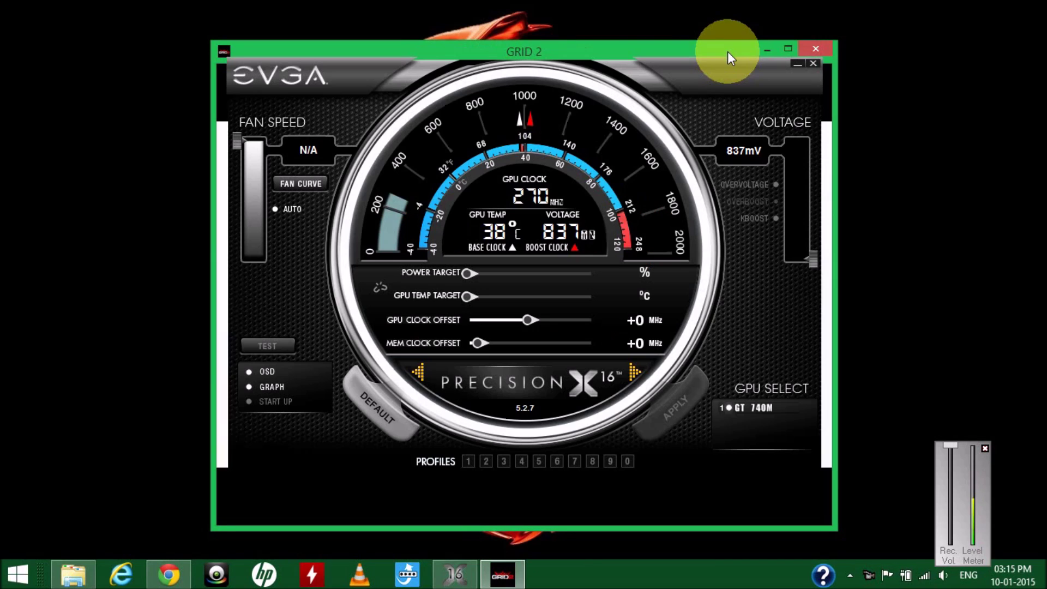
{"action": "left_click", "coordinate": [457, 571]}
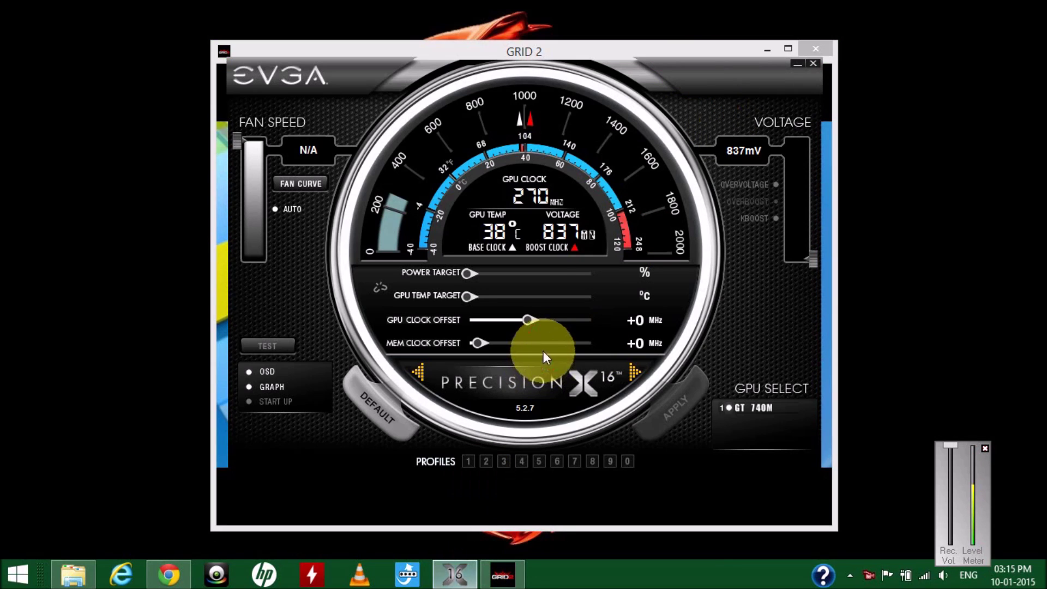
Step: Return to the GRID 2 window and continue past the game's title screen
{"action": "left_click", "coordinate": [629, 54]}
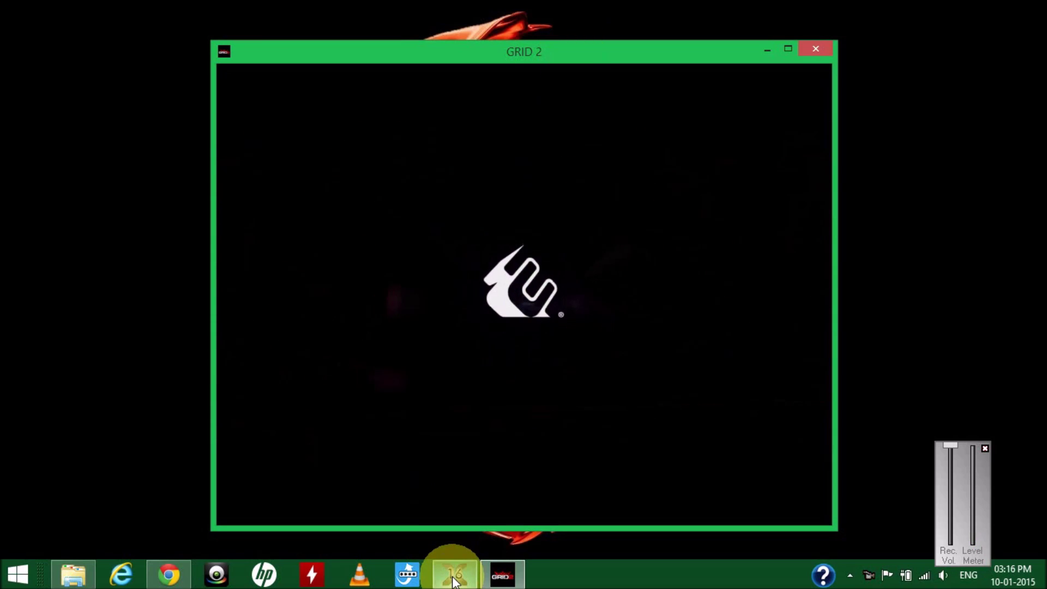
{"action": "mouse_move", "coordinate": [453, 581]}
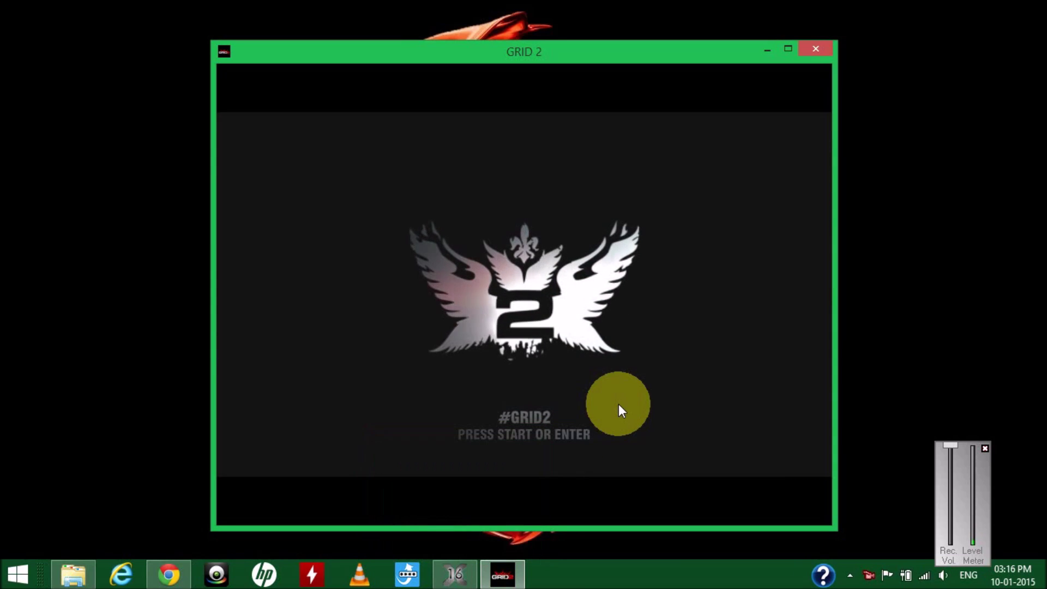
{"action": "key", "text": "Return"}
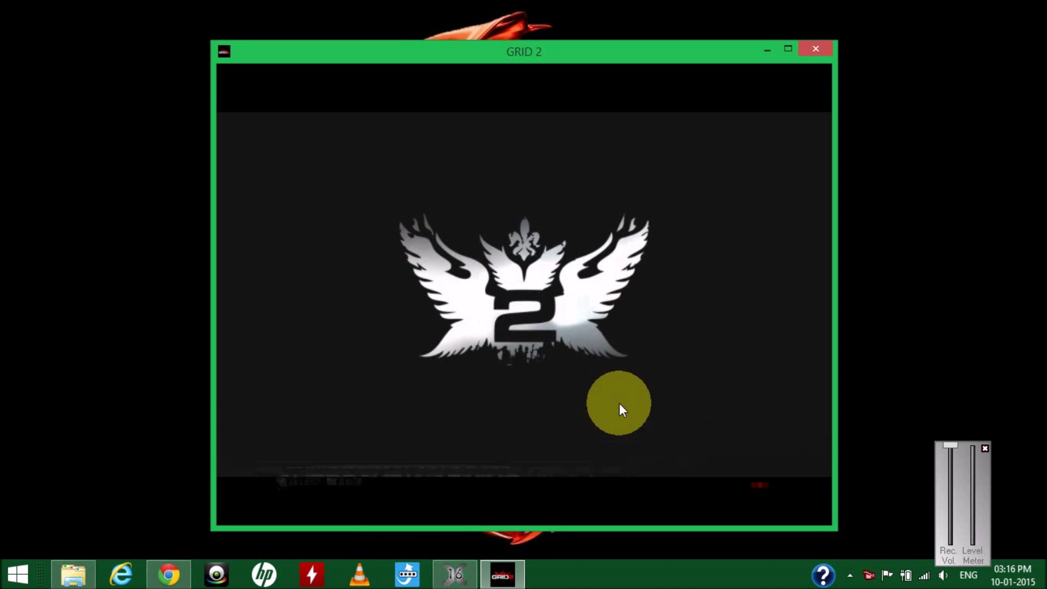
Step: Continue past the GRID 2 logo screen and bring EVGA PrecisionX 16 forward to check the GPU clock, temperature and voltage
{"action": "key", "text": "Return"}
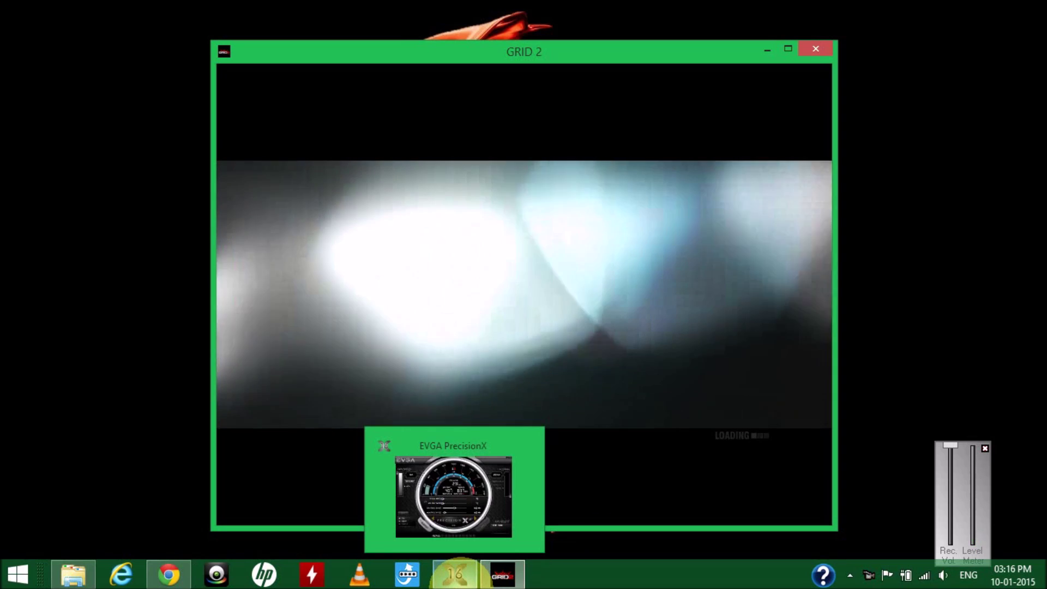
{"action": "left_click", "coordinate": [478, 461]}
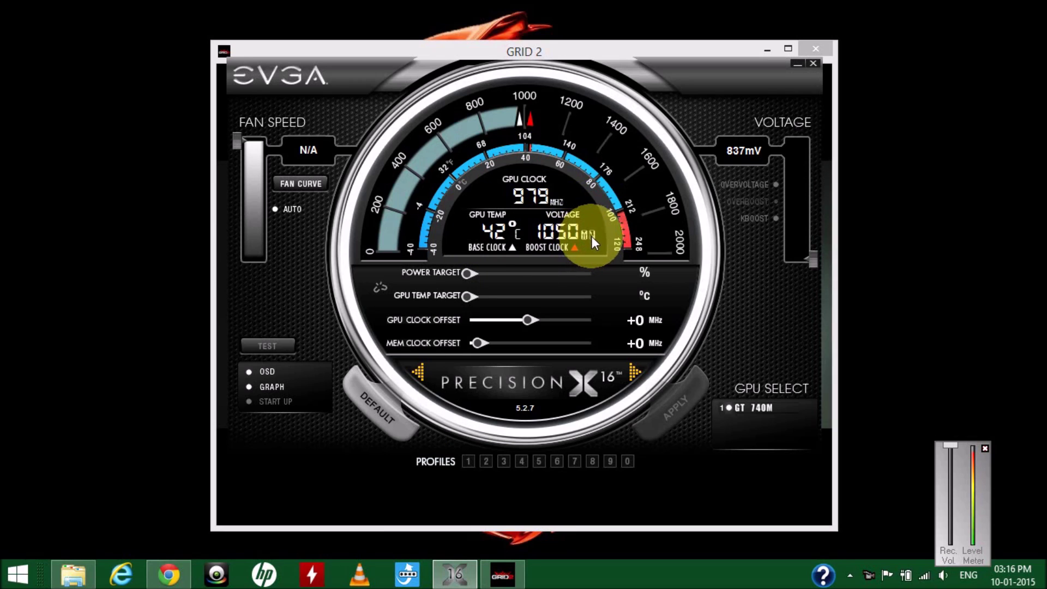
Step: Return to GRID 2, open the events, and start a race with the Mercedes
{"action": "left_click", "coordinate": [420, 48]}
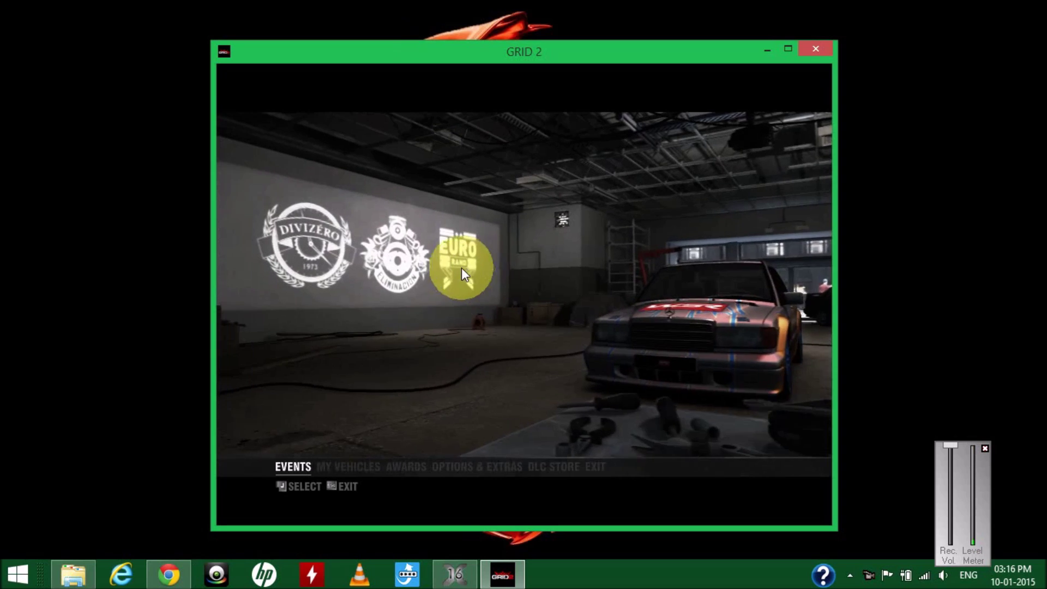
{"action": "left_click", "coordinate": [462, 268]}
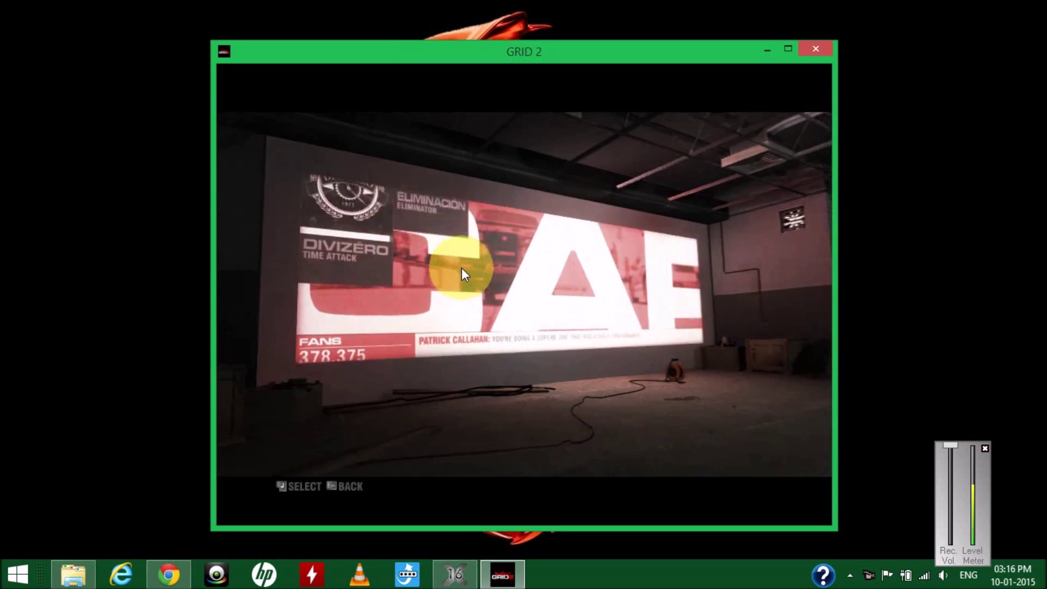
{"action": "left_click", "coordinate": [461, 267]}
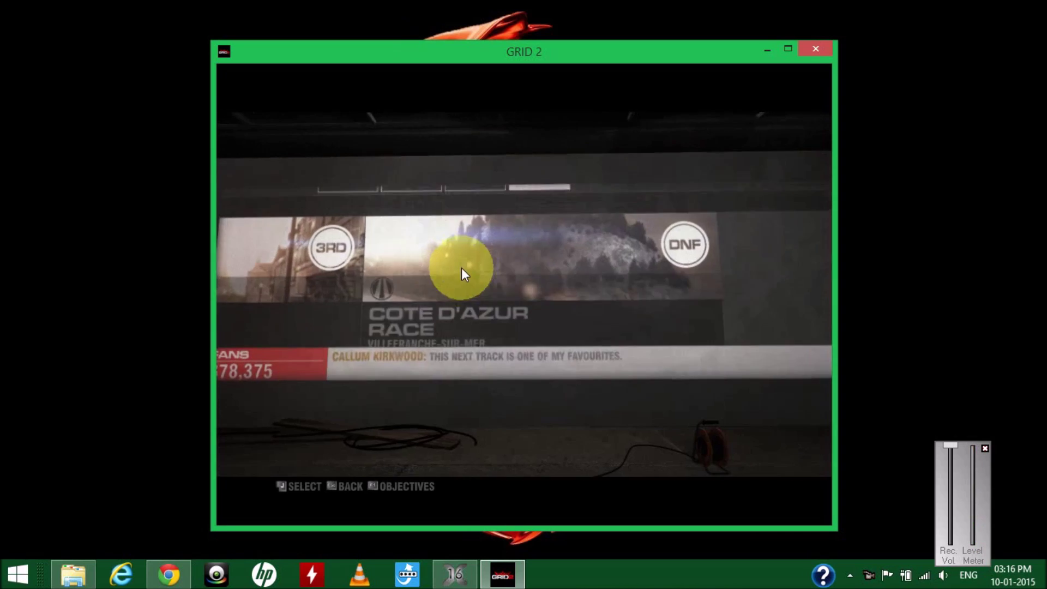
{"action": "key", "text": "Escape"}
{"action": "left_click", "coordinate": [461, 267]}
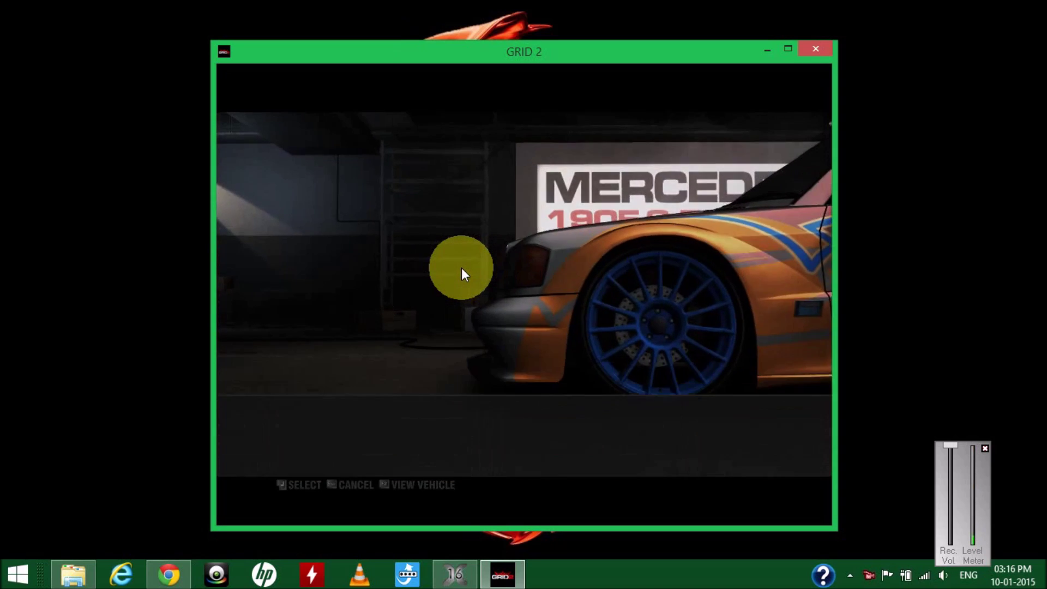
{"action": "left_click", "coordinate": [461, 267]}
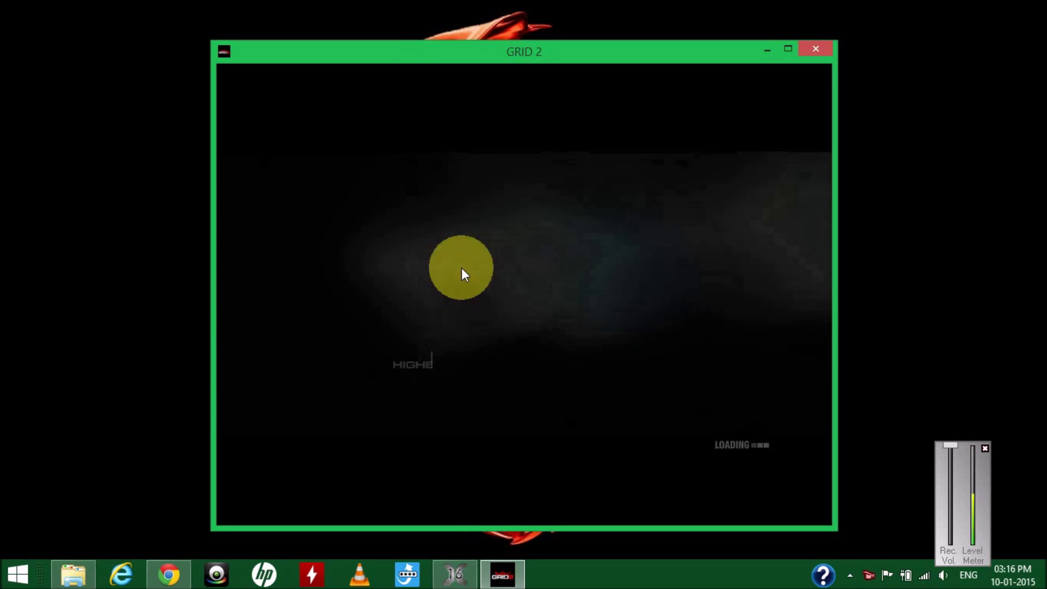
Step: Bring EVGA PrecisionX 16 forward to check the GPU readings, minimize GRID 2, and reposition the PrecisionX window on the desktop
{"action": "left_click", "coordinate": [455, 574]}
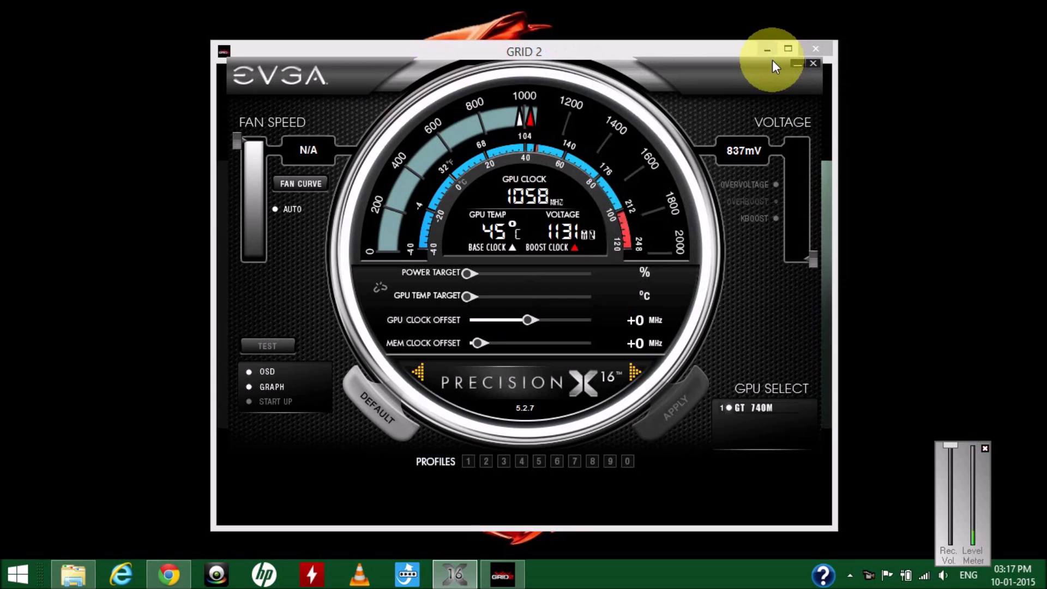
{"action": "left_click", "coordinate": [770, 48]}
{"action": "left_click_drag", "start_coordinate": [394, 83], "coordinate": [363, 76]}
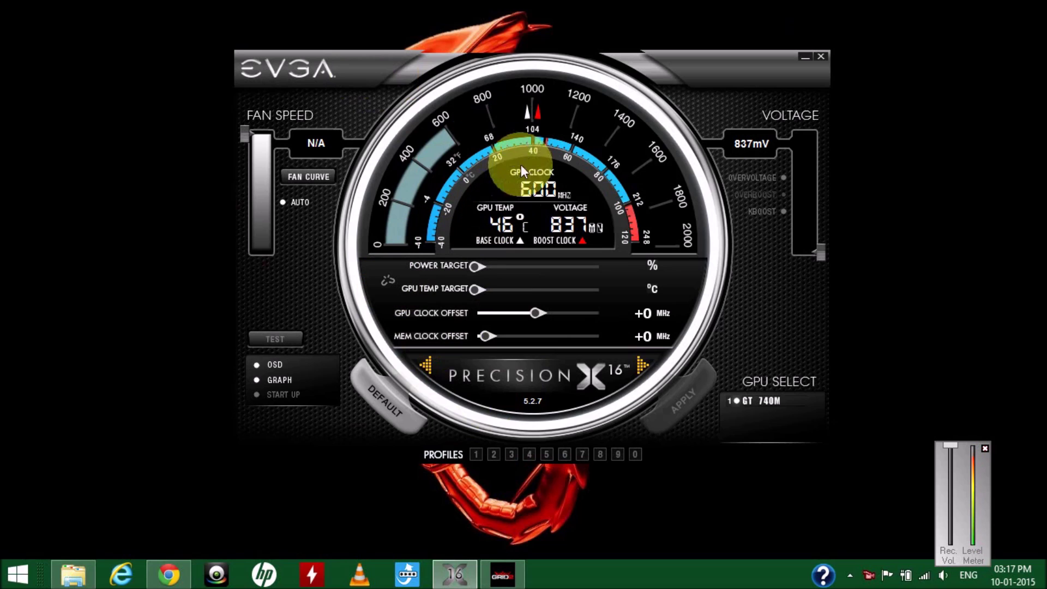
{"action": "left_click_drag", "start_coordinate": [326, 88], "coordinate": [373, 81]}
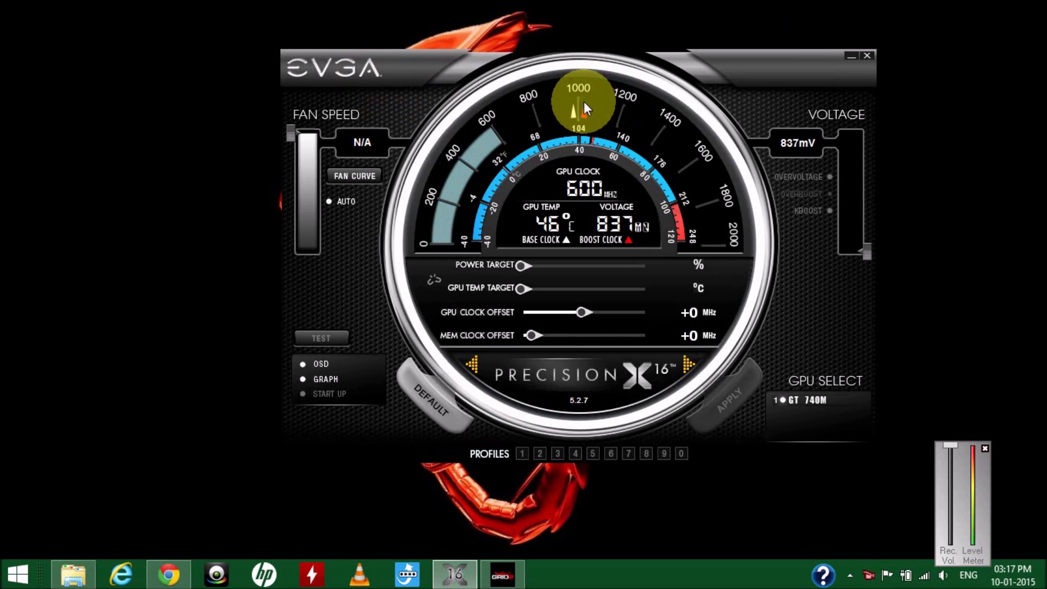
{"action": "left_click_drag", "start_coordinate": [477, 76], "coordinate": [360, 74]}
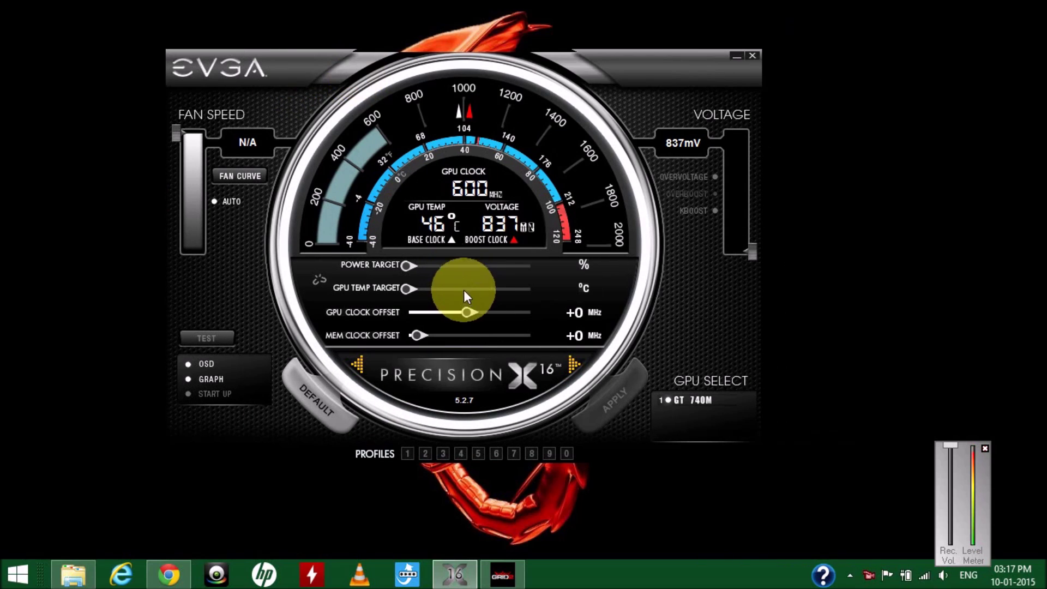
Step: Set the GPU clock offset to +22 MHz and apply it
{"action": "left_click_drag", "start_coordinate": [467, 308], "coordinate": [480, 310]}
{"action": "left_click", "coordinate": [607, 375]}
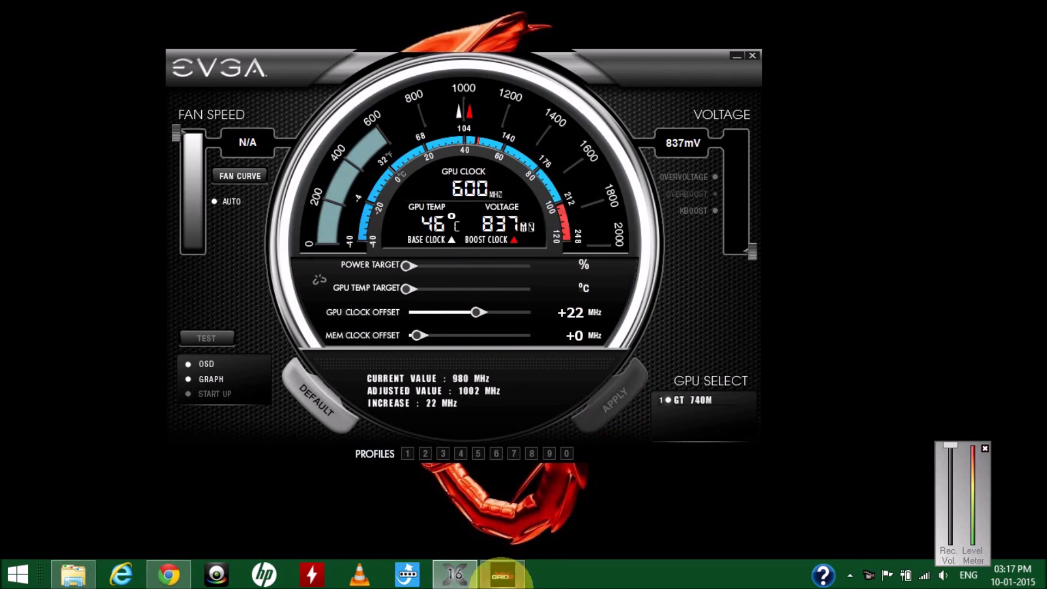
Step: Drive briefly in GRID 2, pause the race, and switch to EVGA PrecisionX 16 to check the GPU clock under load
{"action": "left_click", "coordinate": [493, 579]}
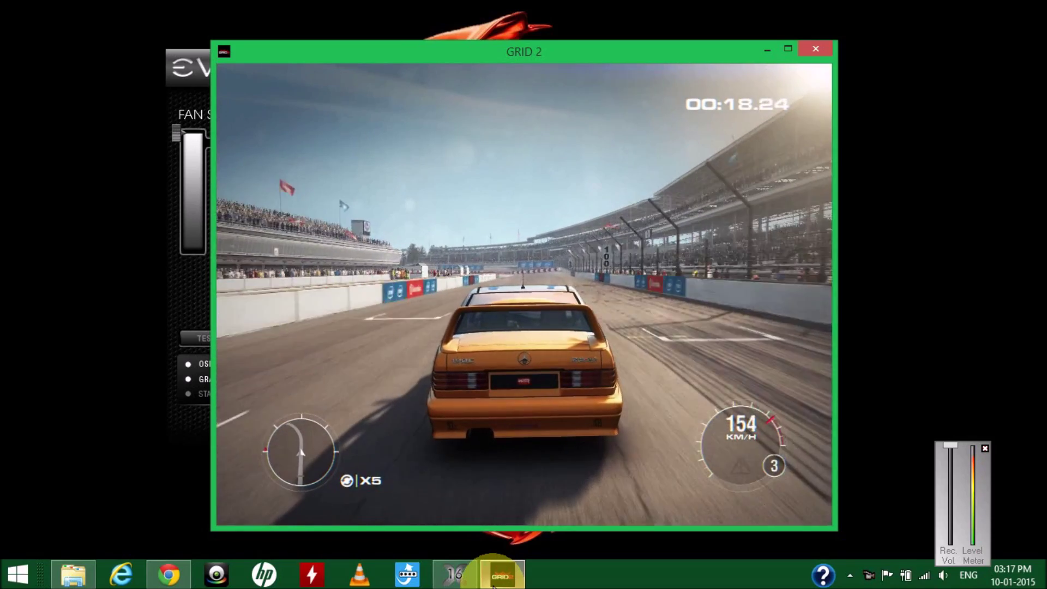
{"action": "key", "text": "Escape"}
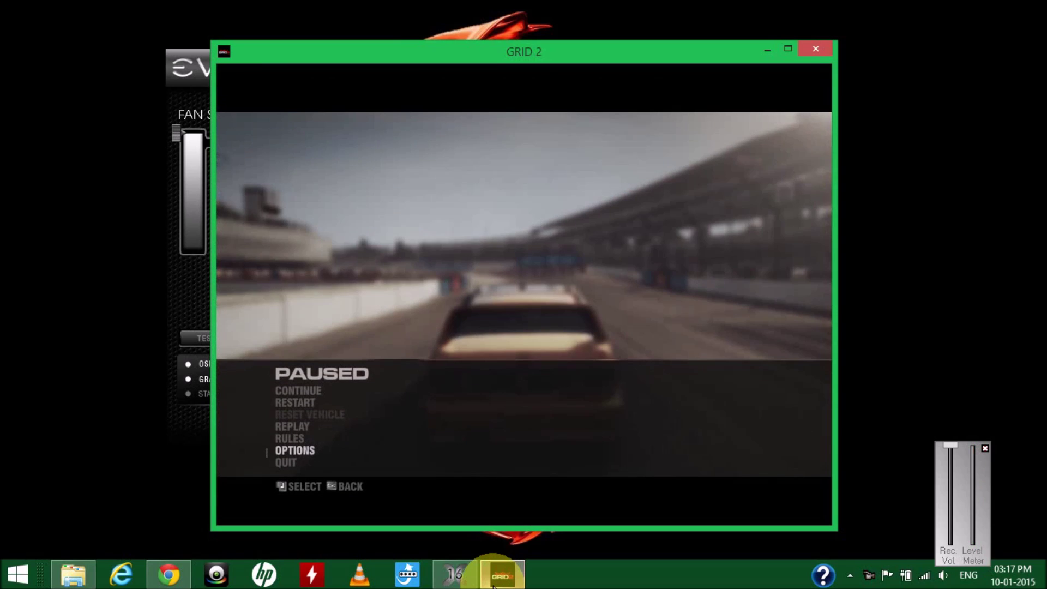
{"action": "left_click", "coordinate": [456, 575]}
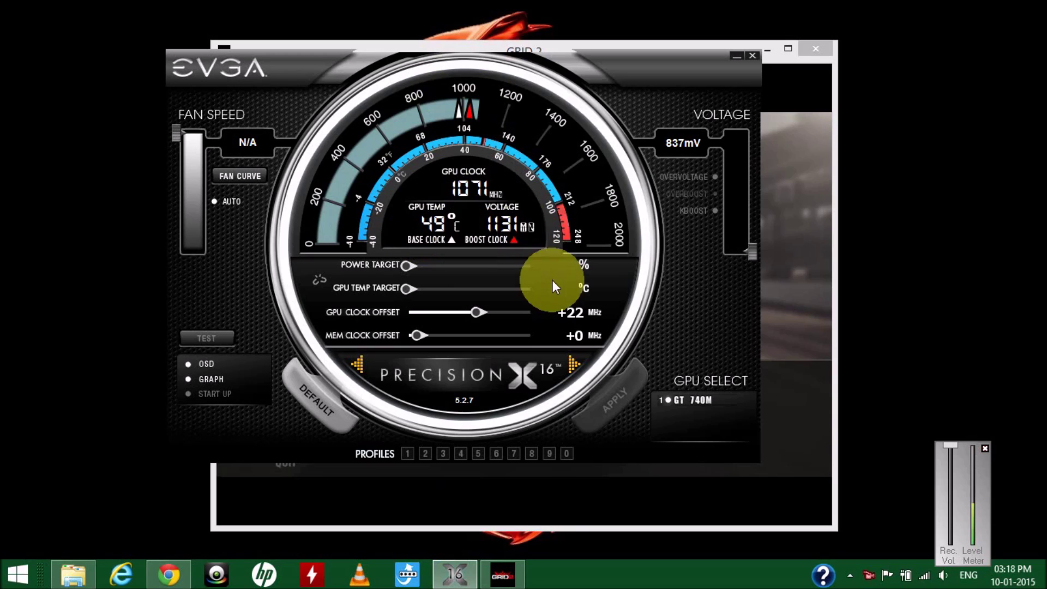
Step: Raise the GPU clock offset to +135 MHz and apply it
{"action": "left_click_drag", "start_coordinate": [478, 312], "coordinate": [495, 310]}
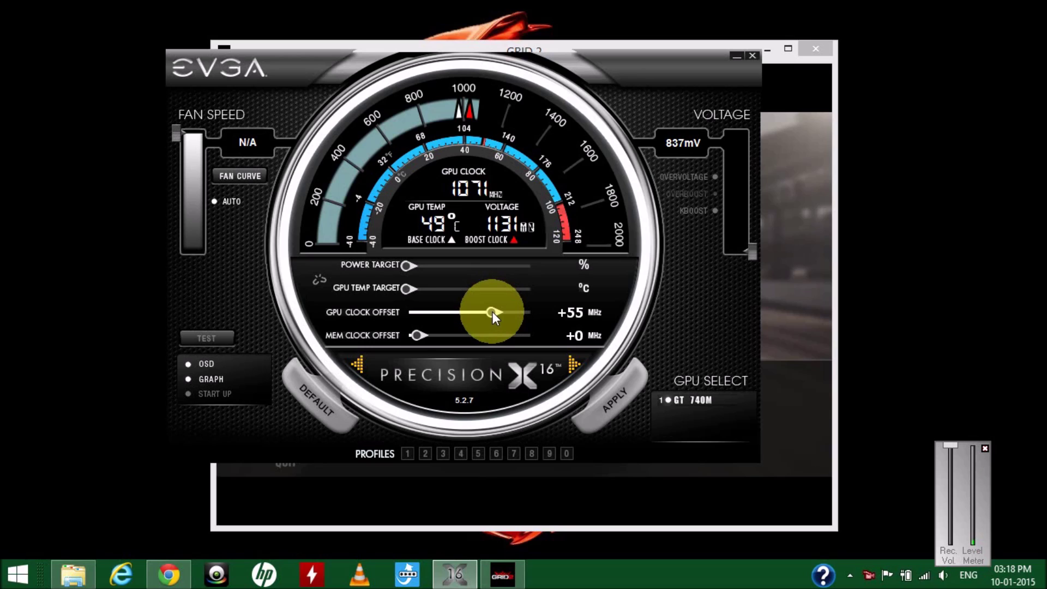
{"action": "left_click_drag", "start_coordinate": [492, 312], "coordinate": [552, 312]}
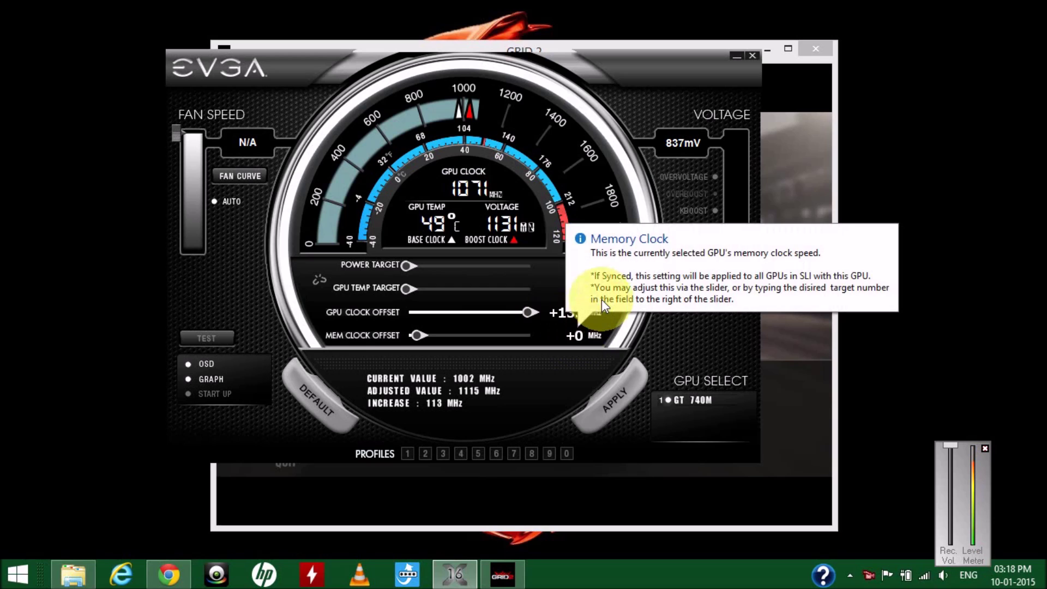
{"action": "left_click", "coordinate": [620, 398]}
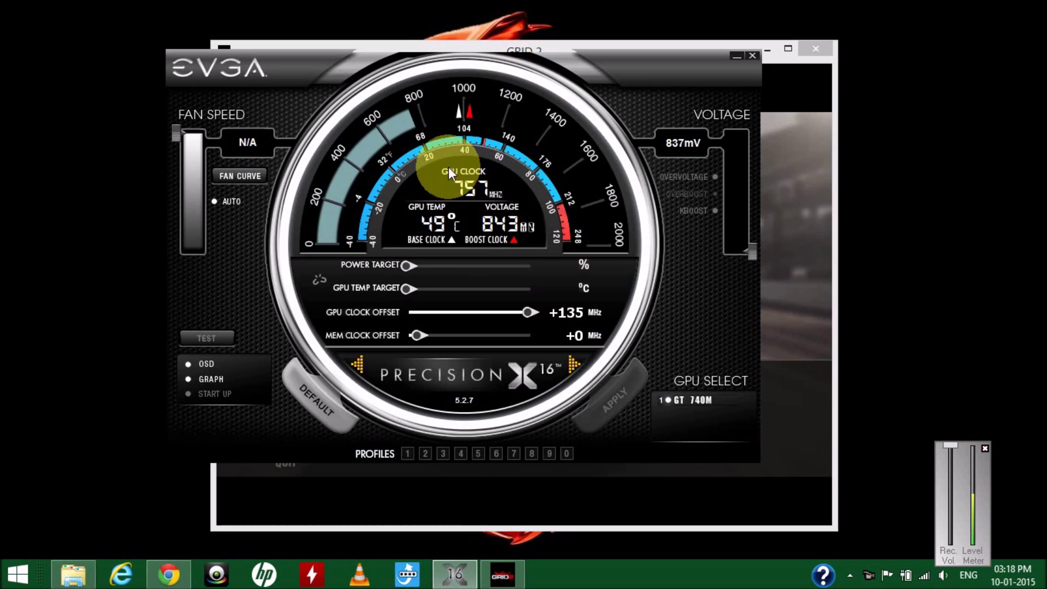
Step: Return to the paused GRID 2 race and continue it
{"action": "left_click", "coordinate": [799, 257]}
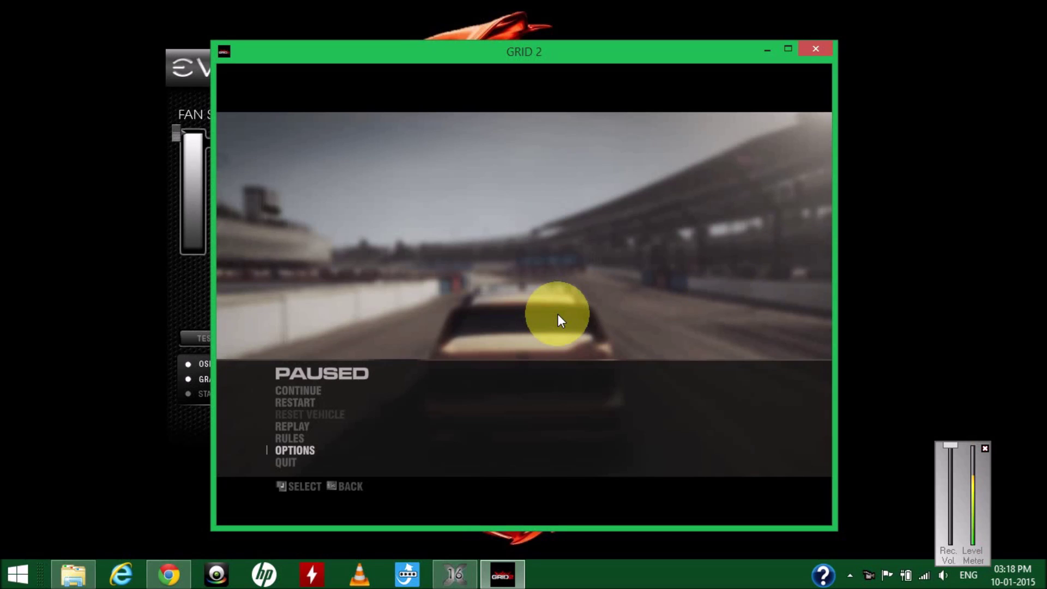
{"action": "key", "text": "Up"}
{"action": "key", "text": "Up"}
{"action": "key", "text": "Up"}
{"action": "key", "text": "Up"}
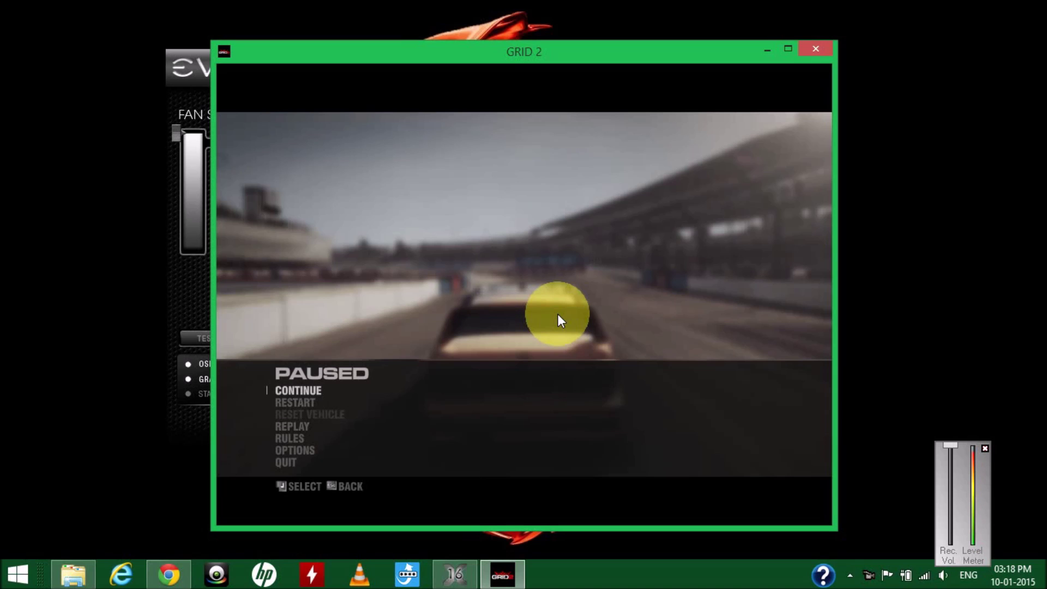
{"action": "key", "text": "Return"}
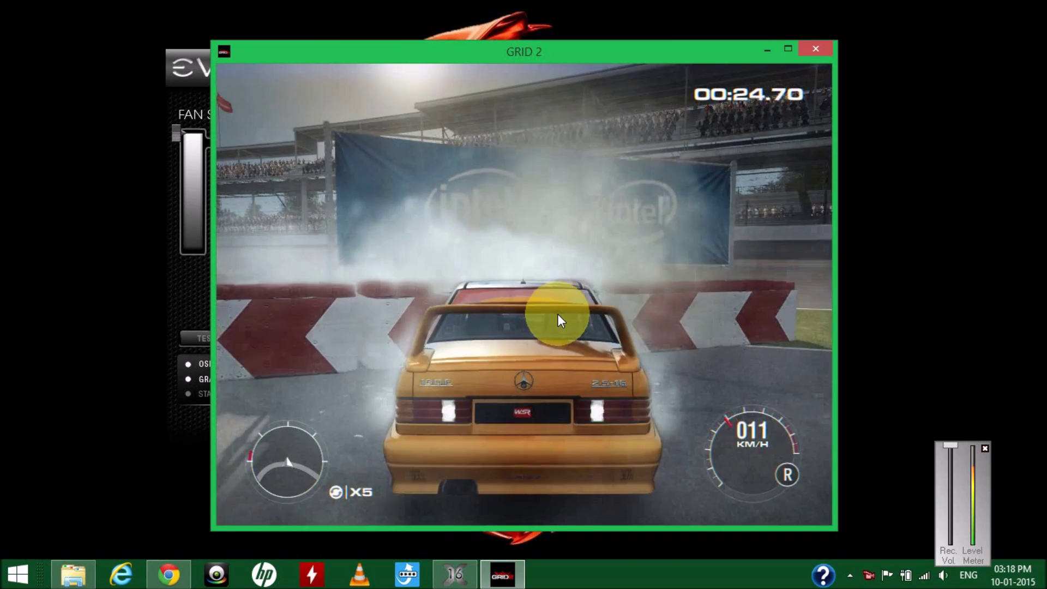
Step: Pause the race and bring EVGA PrecisionX 16 forward to check the GPU clock and temperature, repositioning it over the game
{"action": "key", "text": "Escape"}
{"action": "left_click", "coordinate": [455, 574]}
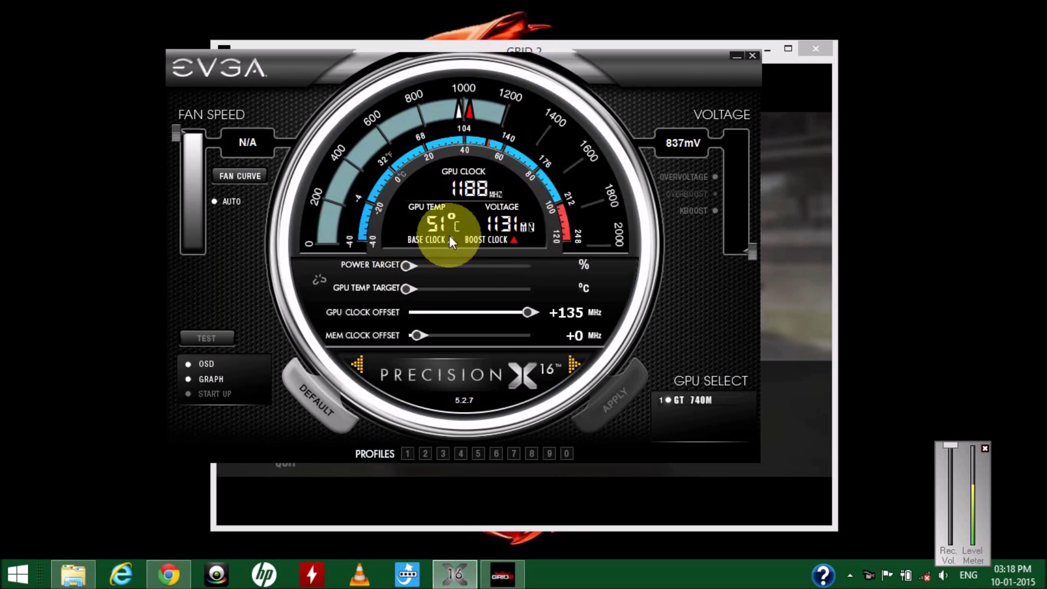
{"action": "left_click_drag", "start_coordinate": [279, 85], "coordinate": [313, 82]}
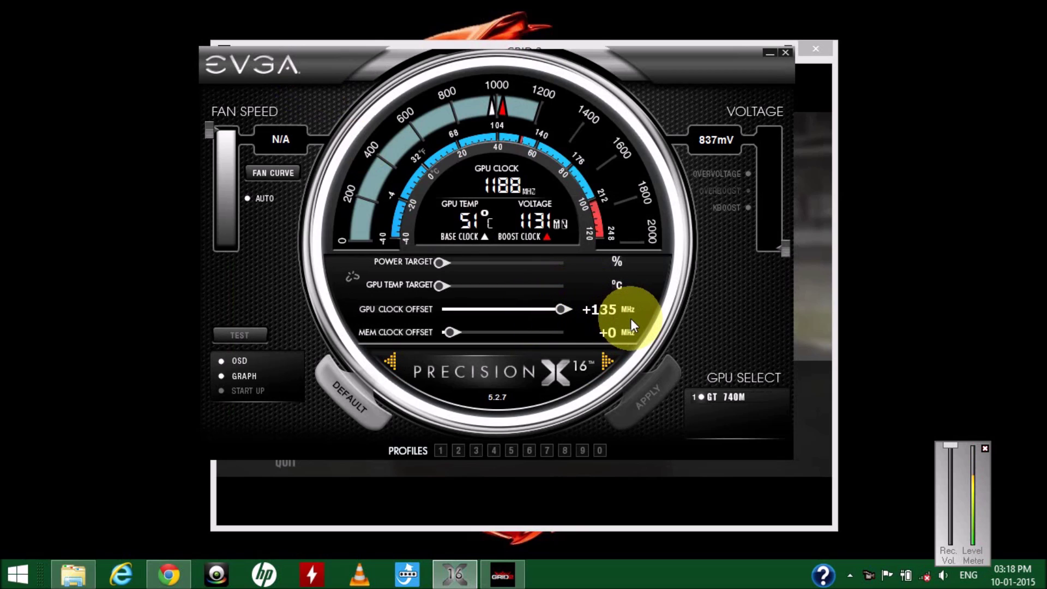
{"action": "mouse_move", "coordinate": [300, 65]}
{"action": "left_mouse_down"}
{"action": "mouse_move", "coordinate": [431, 77]}
{"action": "mouse_move", "coordinate": [315, 73]}
{"action": "left_mouse_up"}
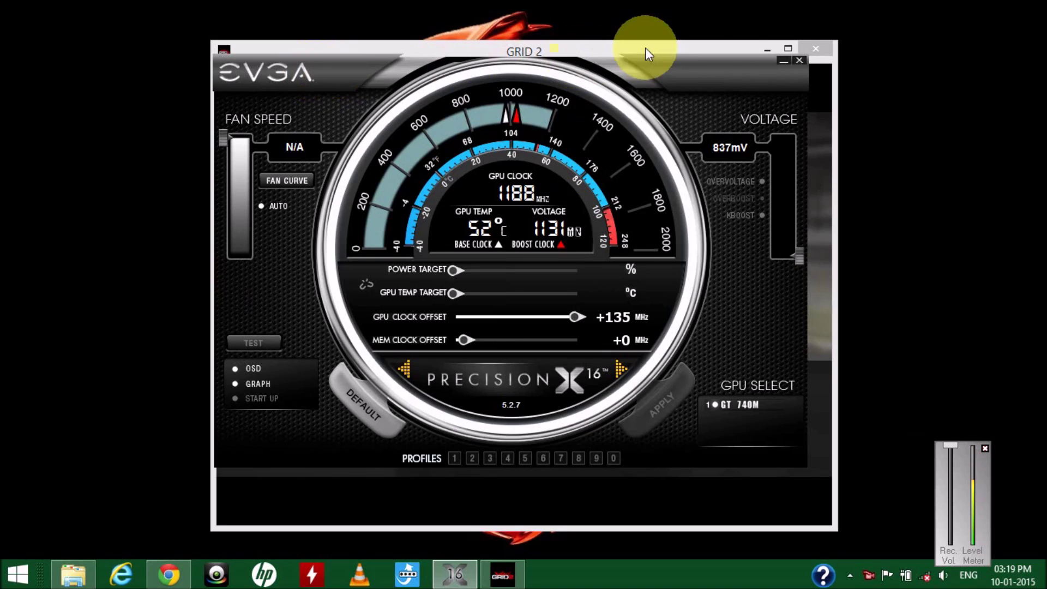
Step: Close the GRID 2 game window and reposition EVGA PrecisionX 16 on the desktop
{"action": "left_click", "coordinate": [816, 51]}
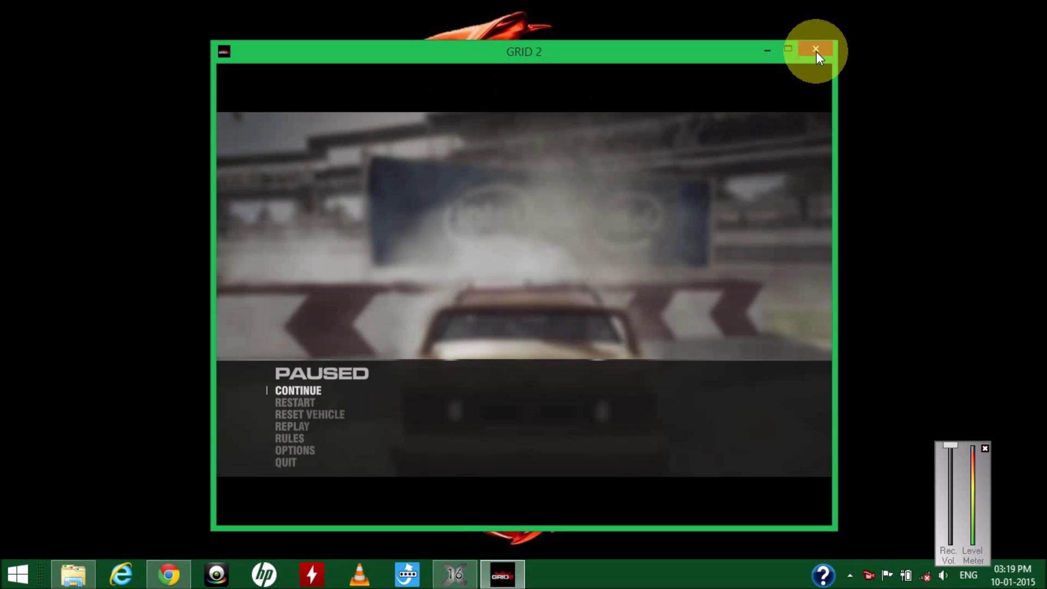
{"action": "left_click", "coordinate": [816, 52]}
{"action": "left_click_drag", "start_coordinate": [333, 76], "coordinate": [349, 46]}
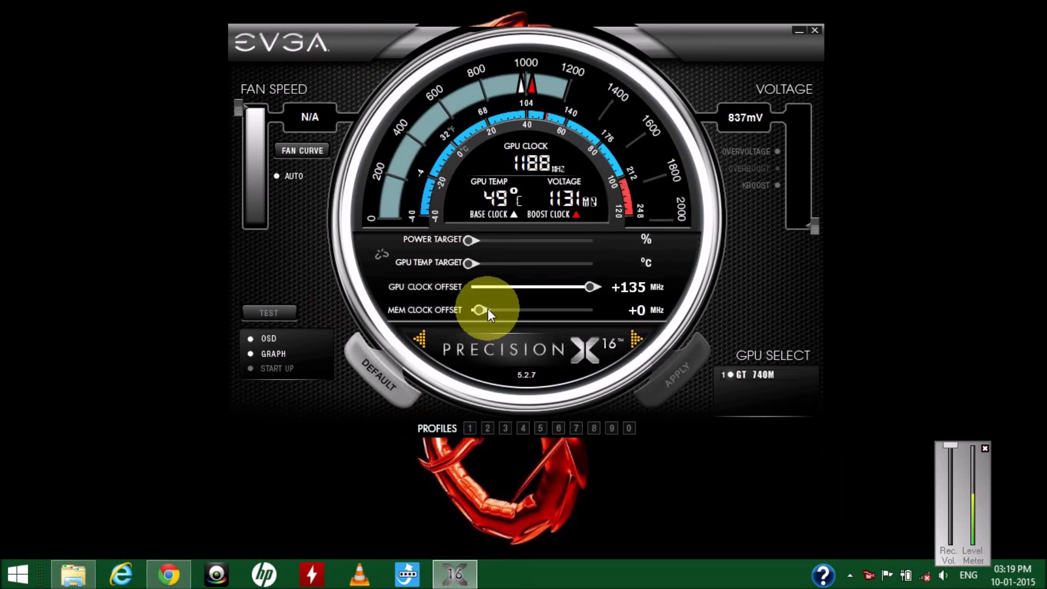
{"action": "left_click_drag", "start_coordinate": [274, 41], "coordinate": [222, 73]}
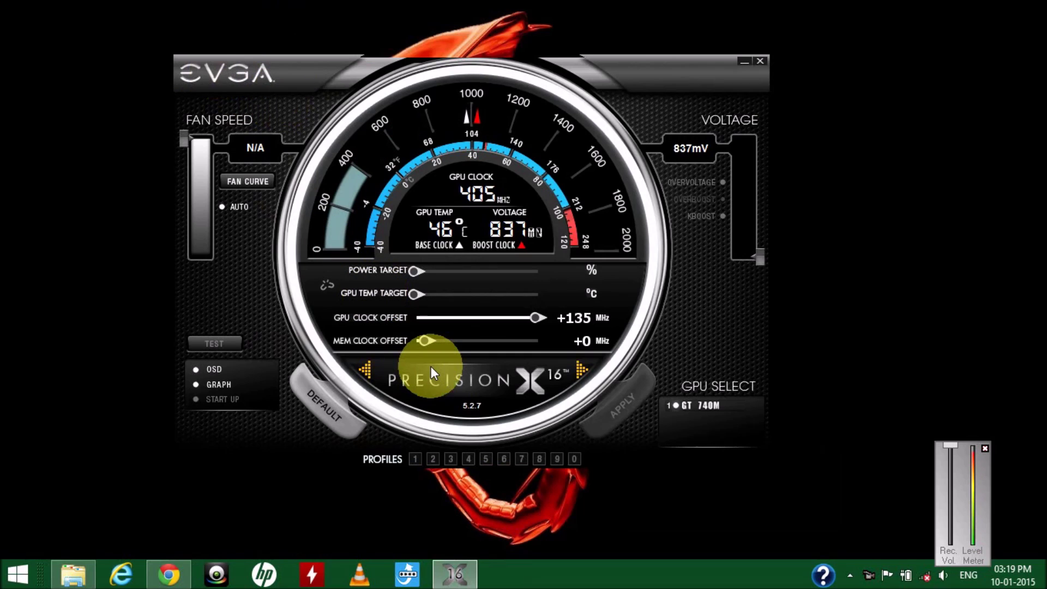
Step: Set the memory clock offset to +66 MHz, apply it, and move the EVGA PrecisionX 16 window toward the desktop's right side
{"action": "mouse_move", "coordinate": [428, 341]}
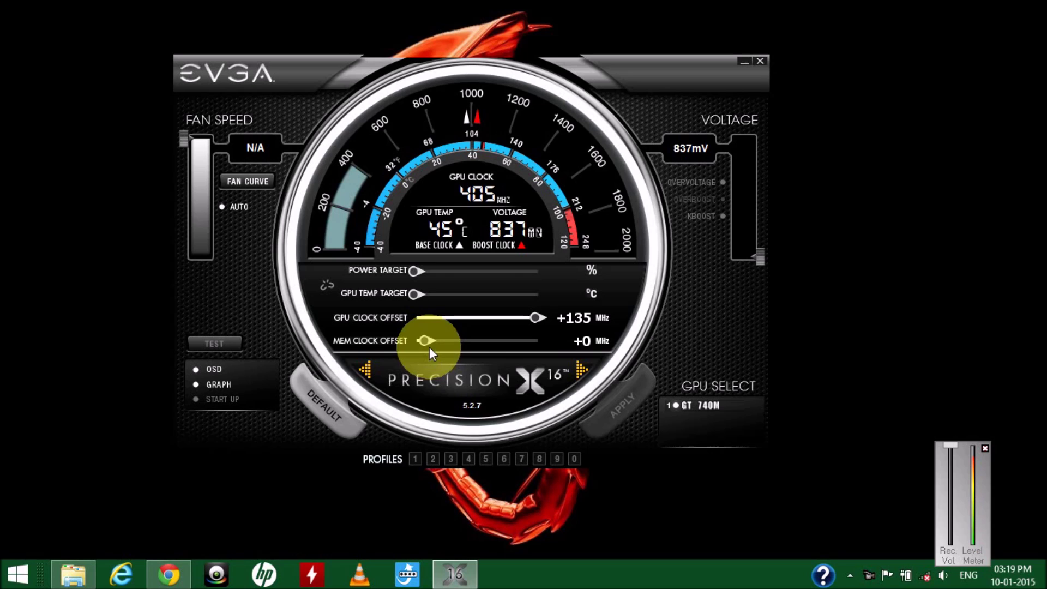
{"action": "mouse_move", "coordinate": [586, 321]}
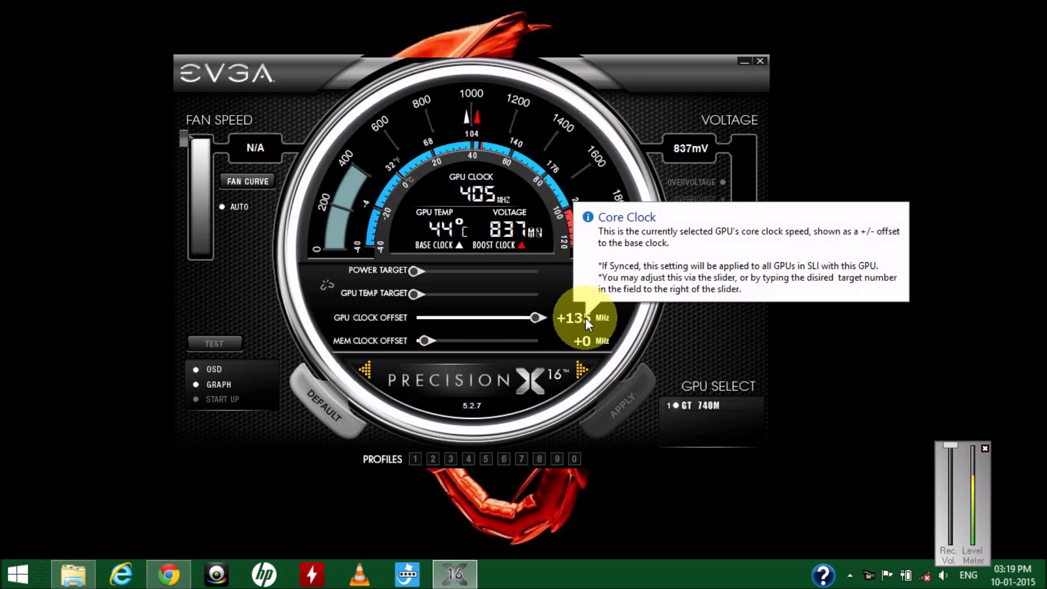
{"action": "mouse_move", "coordinate": [544, 345]}
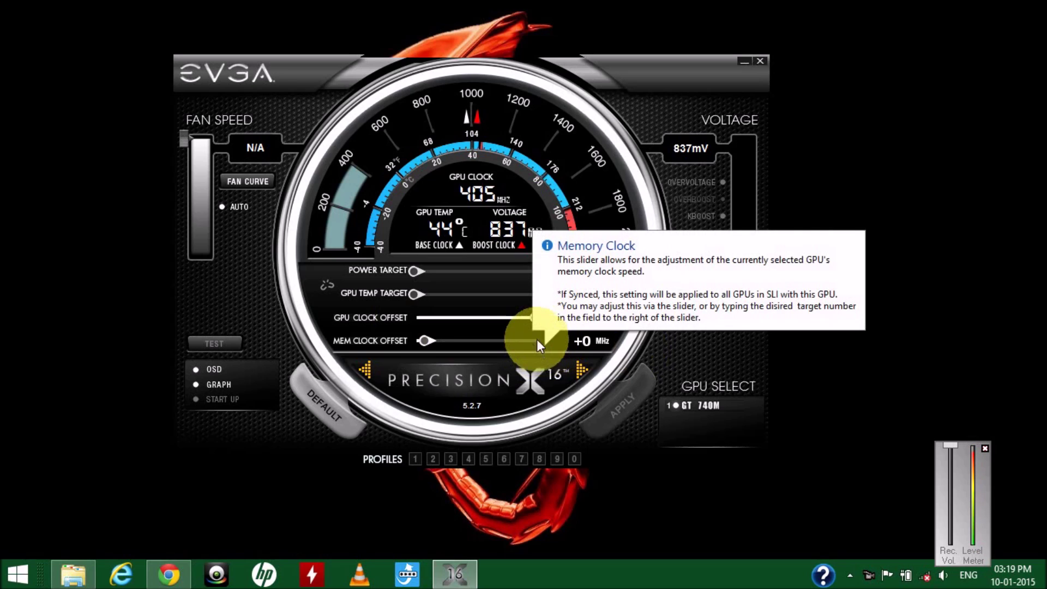
{"action": "left_click_drag", "start_coordinate": [258, 85], "coordinate": [335, 96]}
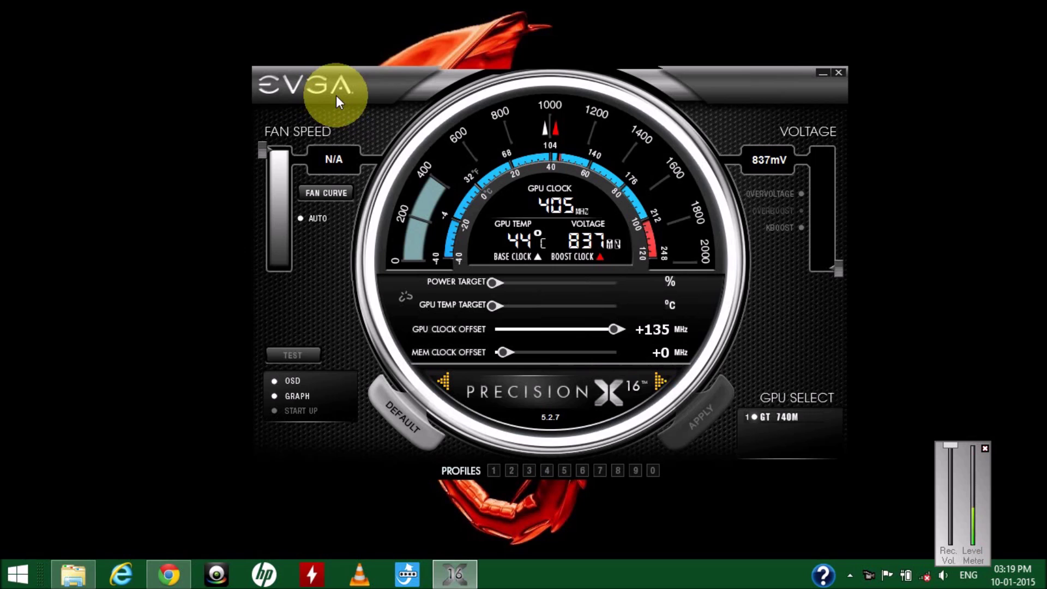
{"action": "left_click_drag", "start_coordinate": [336, 96], "coordinate": [290, 68]}
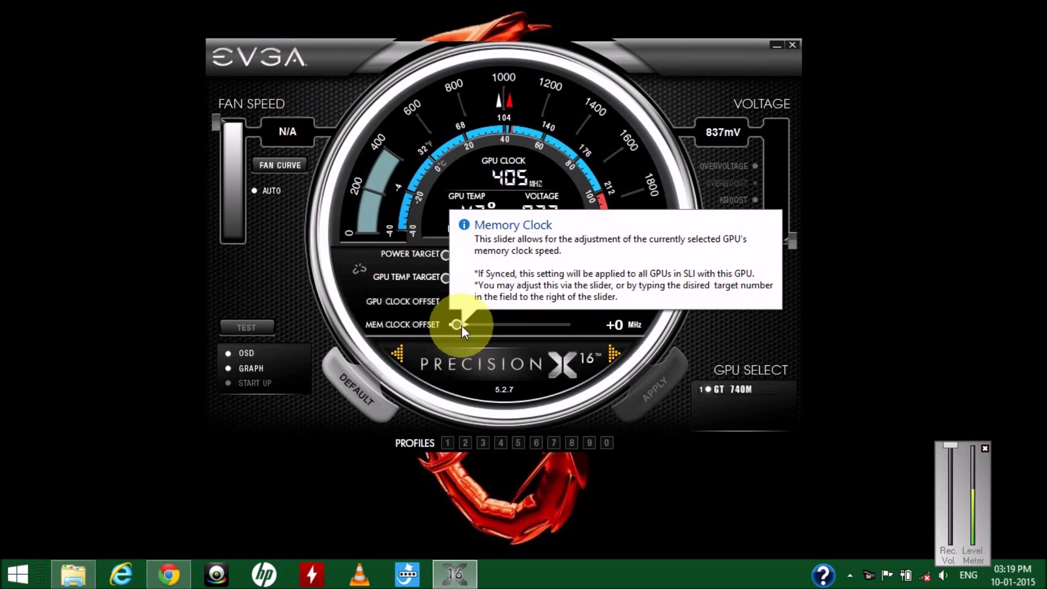
{"action": "left_click_drag", "start_coordinate": [462, 326], "coordinate": [469, 323]}
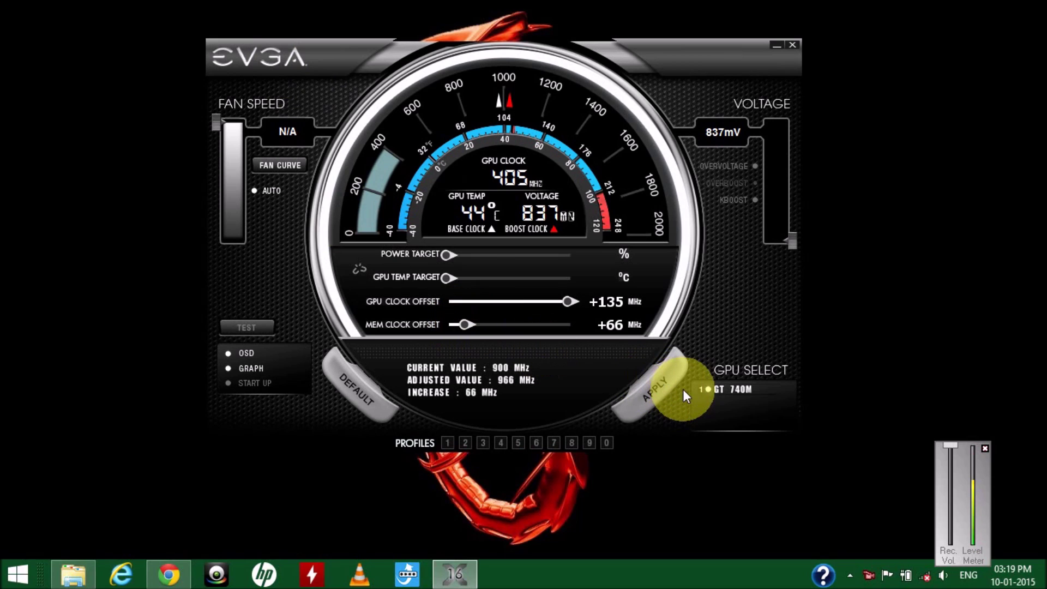
{"action": "left_click", "coordinate": [672, 384]}
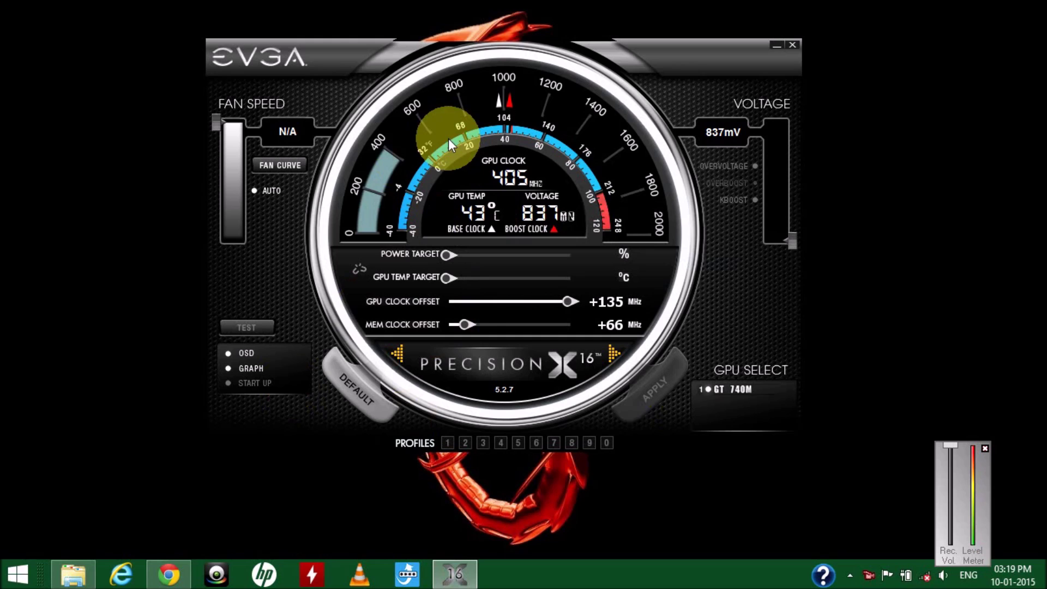
{"action": "left_click_drag", "start_coordinate": [332, 54], "coordinate": [461, 61]}
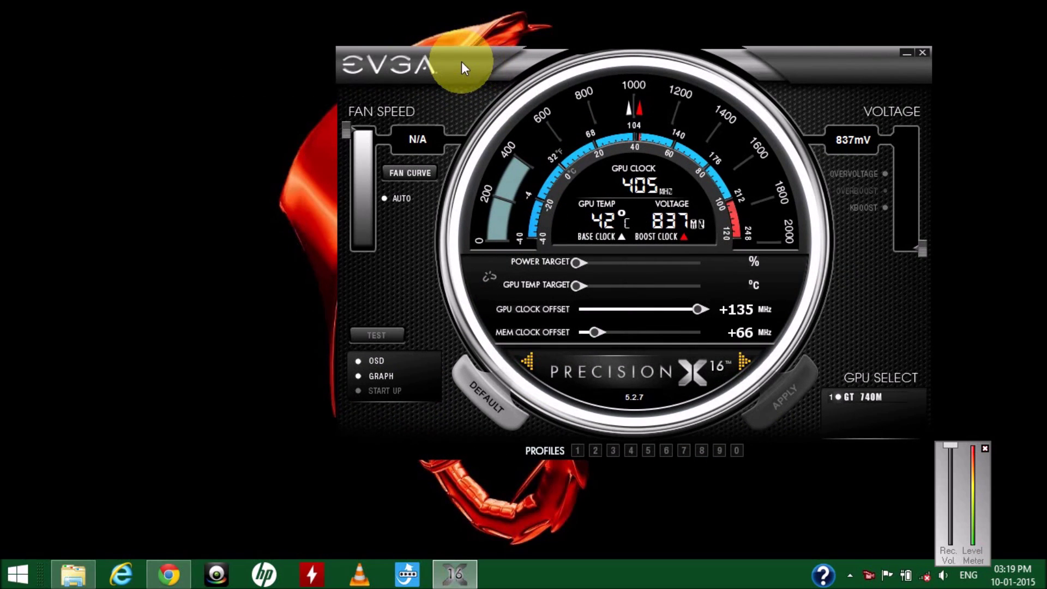
Step: Set the memory clock offset to +200 MHz and apply it
{"action": "left_click_drag", "start_coordinate": [461, 61], "coordinate": [380, 61]}
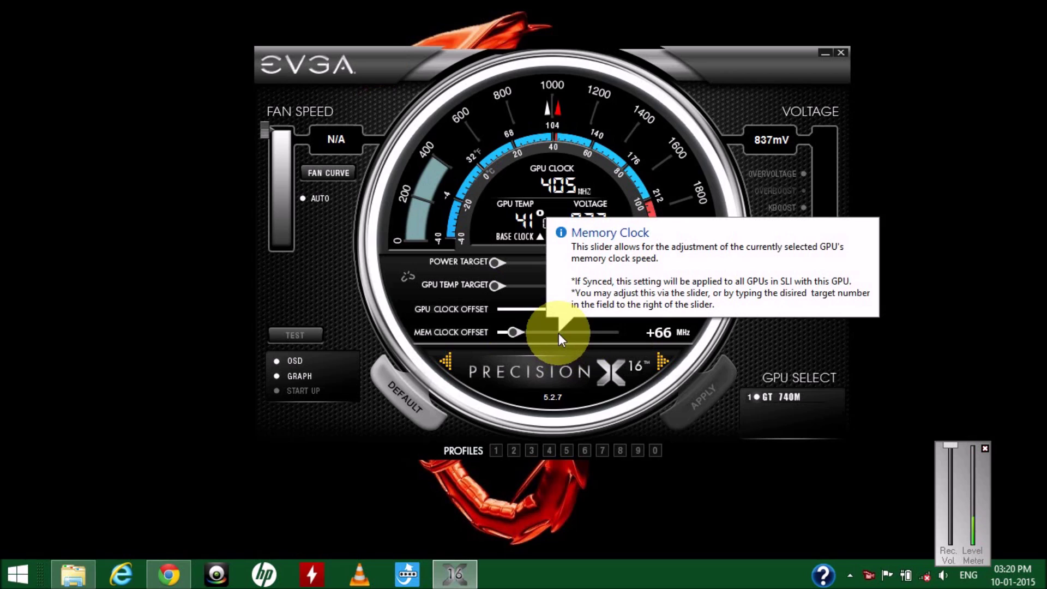
{"action": "left_click_drag", "start_coordinate": [423, 89], "coordinate": [371, 106]}
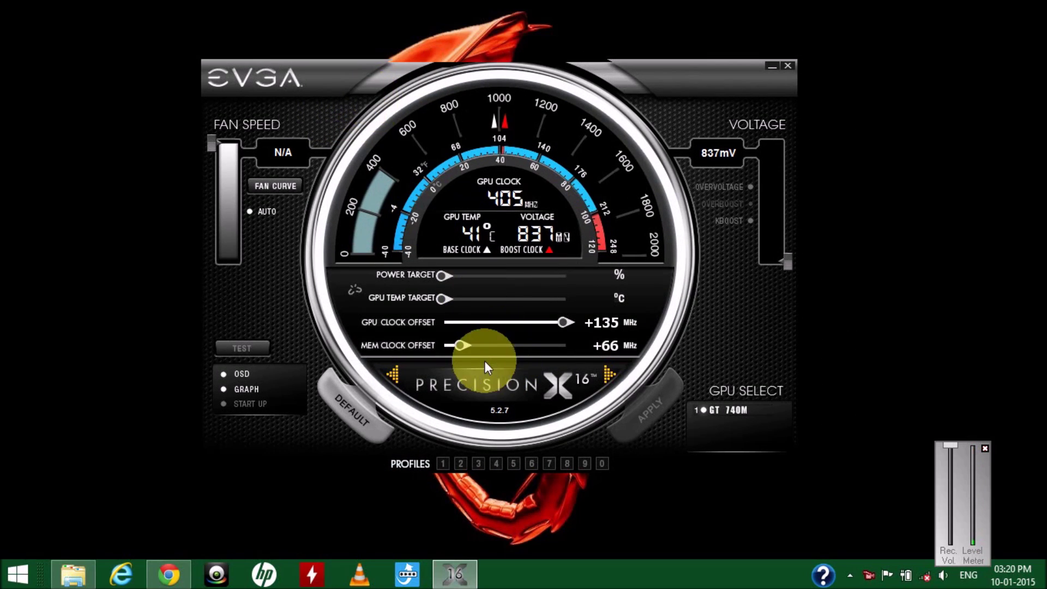
{"action": "left_click_drag", "start_coordinate": [470, 343], "coordinate": [489, 357]}
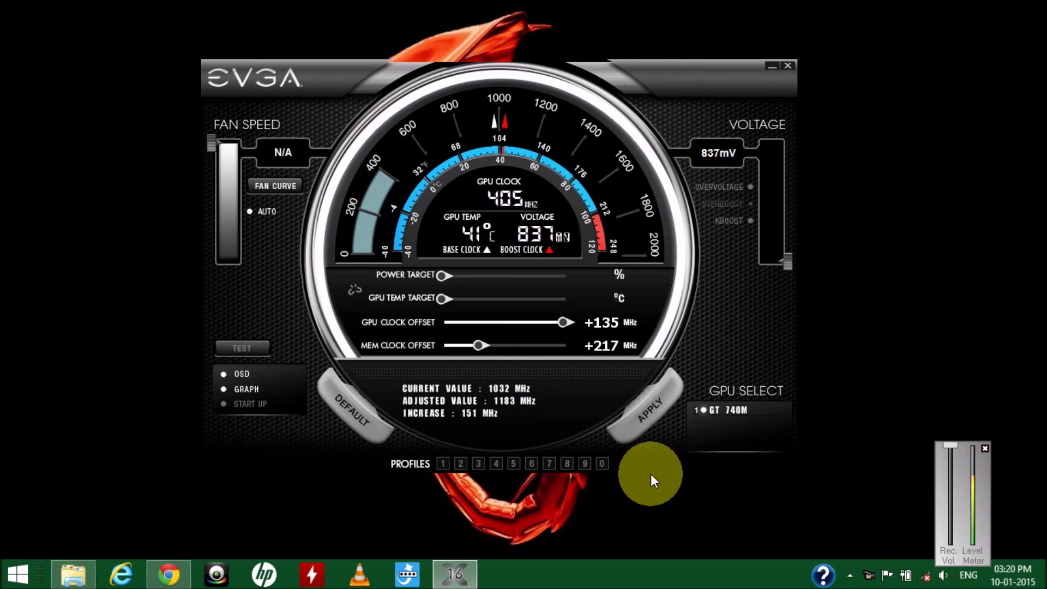
{"action": "key", "text": "Left"}
{"action": "key", "text": "Left"}
{"action": "key", "text": "Left"}
{"action": "key", "text": "Left"}
{"action": "key", "text": "Left"}
{"action": "key", "text": "Left"}
{"action": "key", "text": "Left"}
{"action": "key", "text": "Left"}
{"action": "key", "text": "Left"}
{"action": "key", "text": "Left"}
{"action": "key", "text": "Left"}
{"action": "key", "text": "Left"}
{"action": "key", "text": "Left"}
{"action": "key", "text": "Left"}
{"action": "key", "text": "Left"}
{"action": "key", "text": "Left"}
{"action": "key", "text": "Left"}
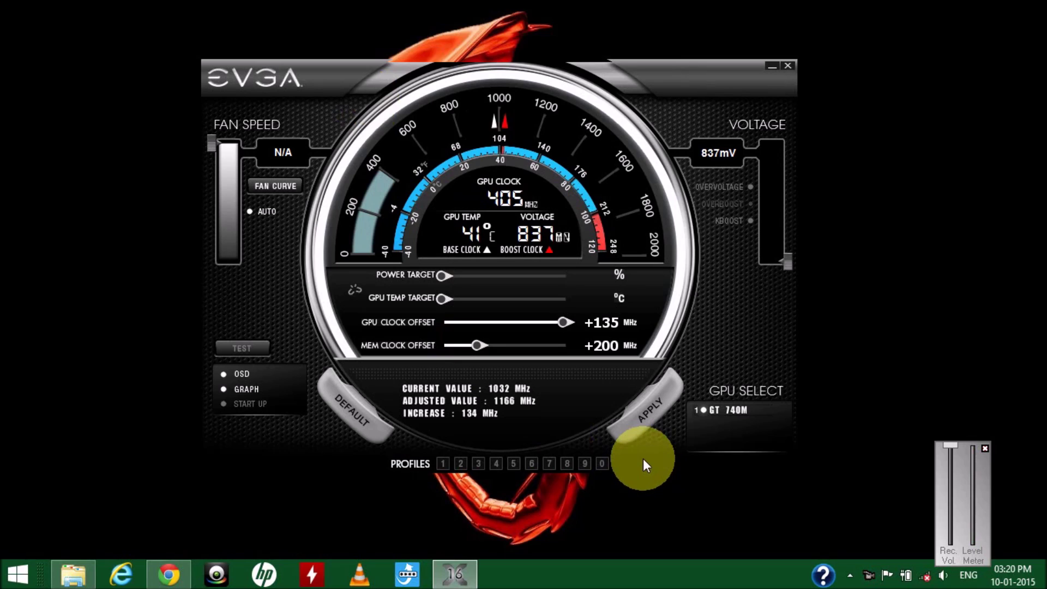
{"action": "left_click", "coordinate": [639, 422]}
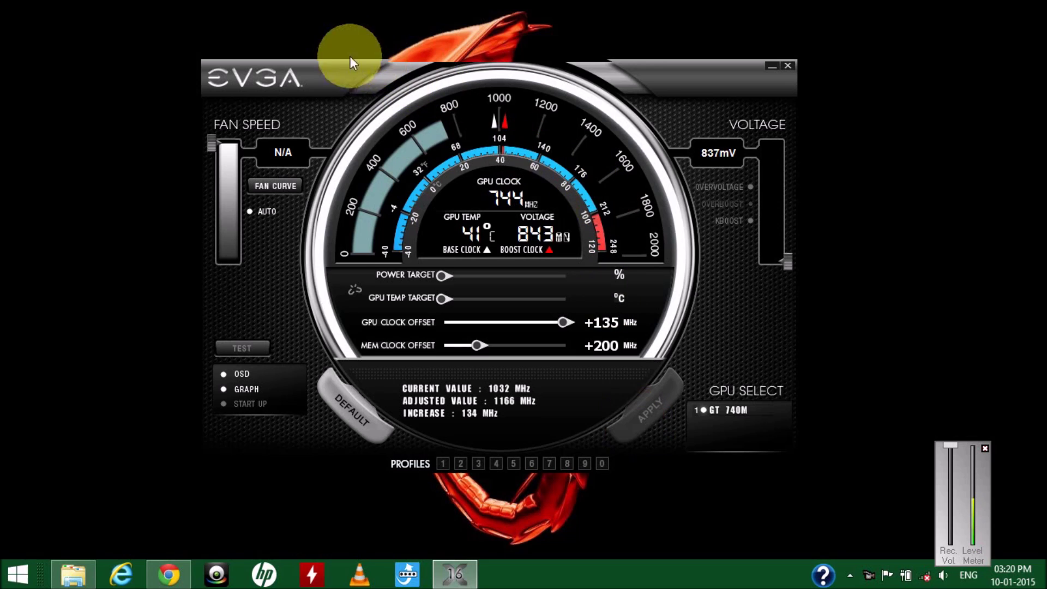
{"action": "left_click_drag", "start_coordinate": [350, 57], "coordinate": [337, 76]}
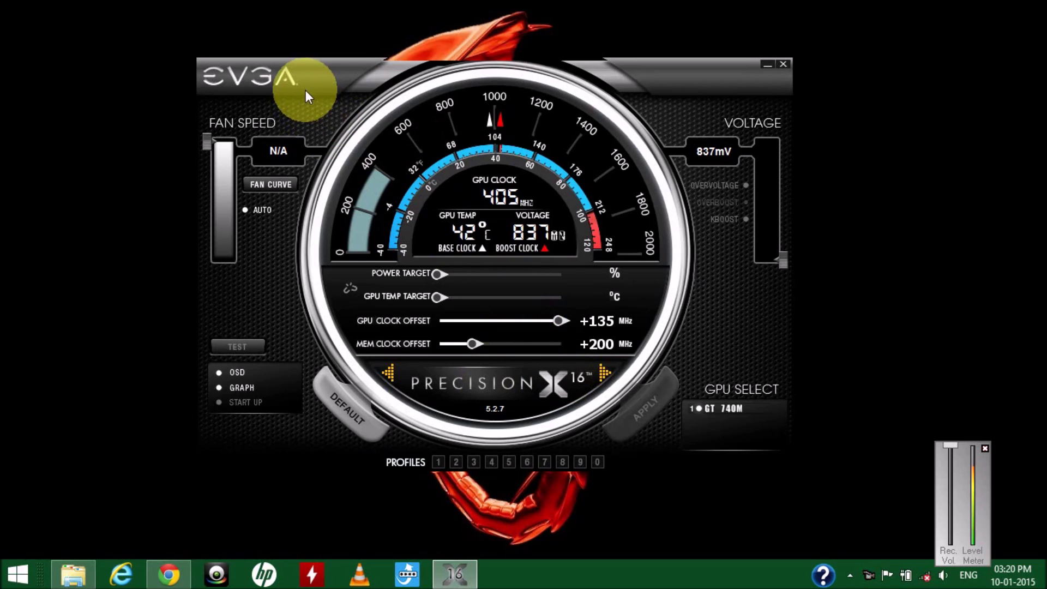
{"action": "left_click_drag", "start_coordinate": [309, 97], "coordinate": [363, 109]}
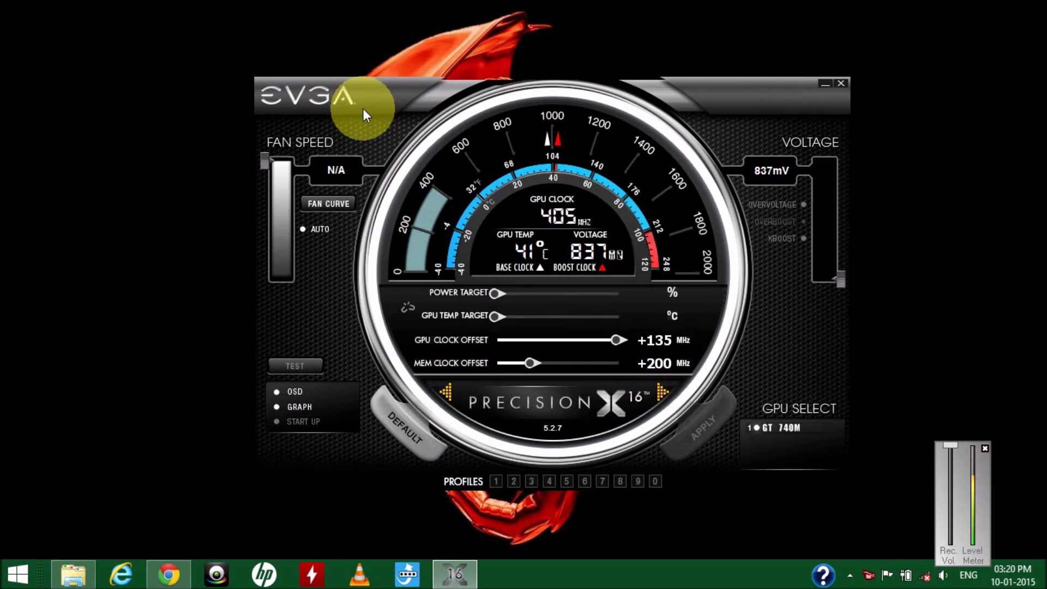
{"action": "left_click_drag", "start_coordinate": [362, 108], "coordinate": [365, 70]}
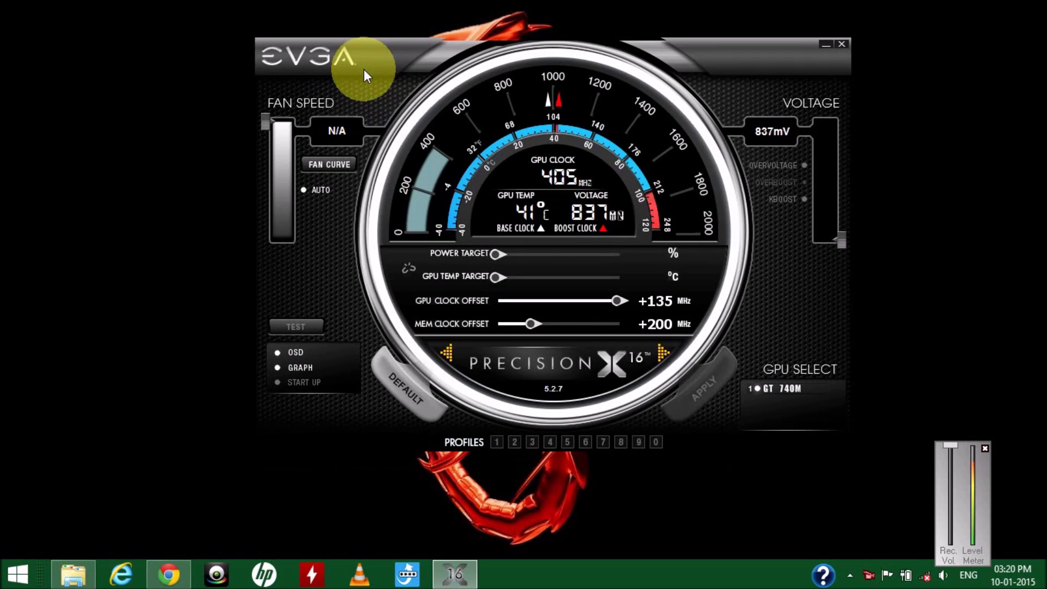
{"action": "left_click_drag", "start_coordinate": [358, 64], "coordinate": [316, 63]}
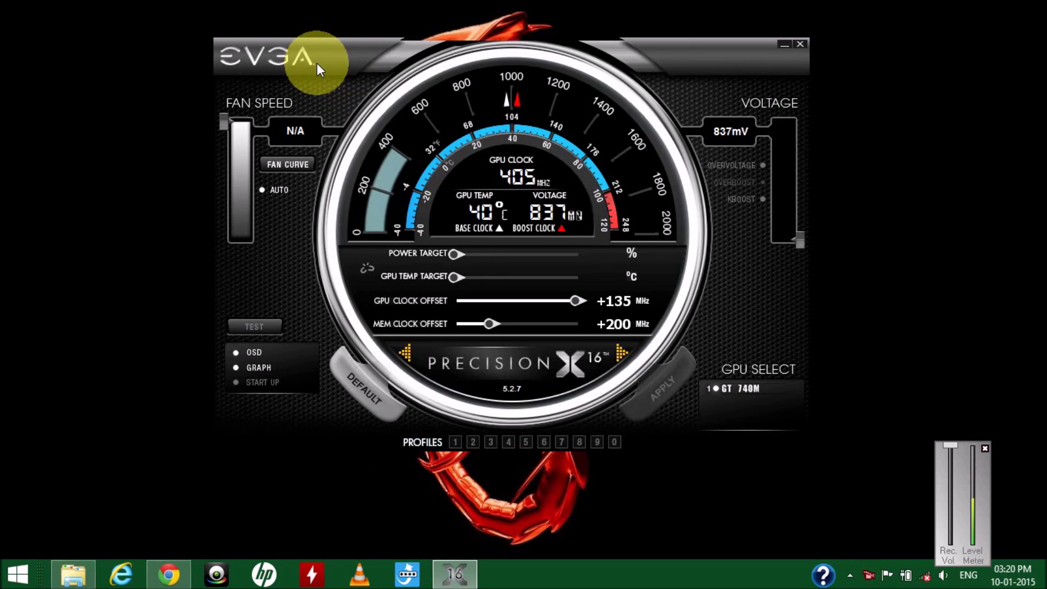
{"action": "left_click_drag", "start_coordinate": [316, 63], "coordinate": [353, 72]}
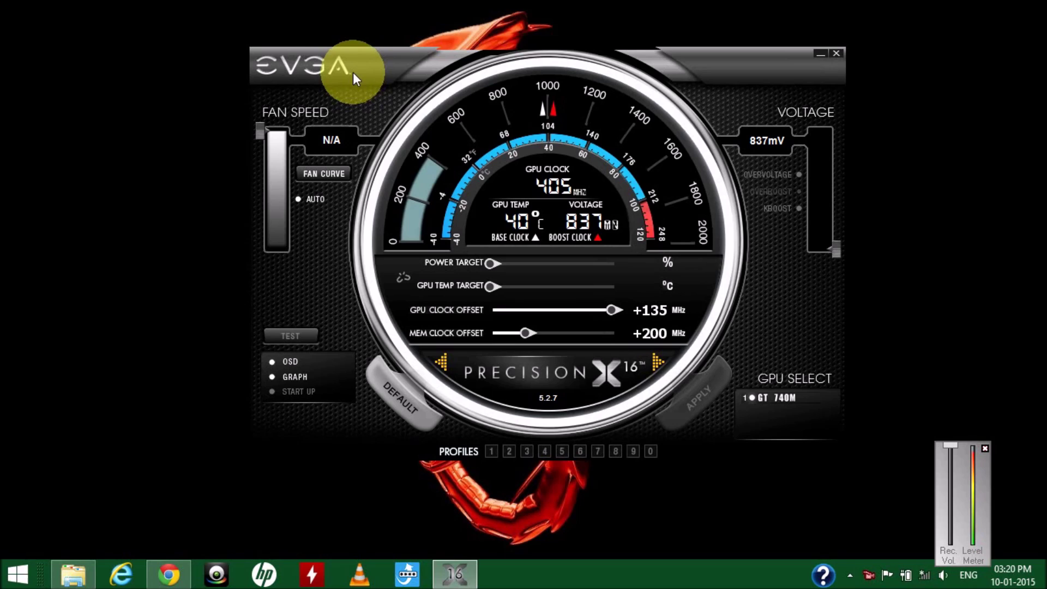
{"action": "left_click_drag", "start_coordinate": [335, 53], "coordinate": [374, 77]}
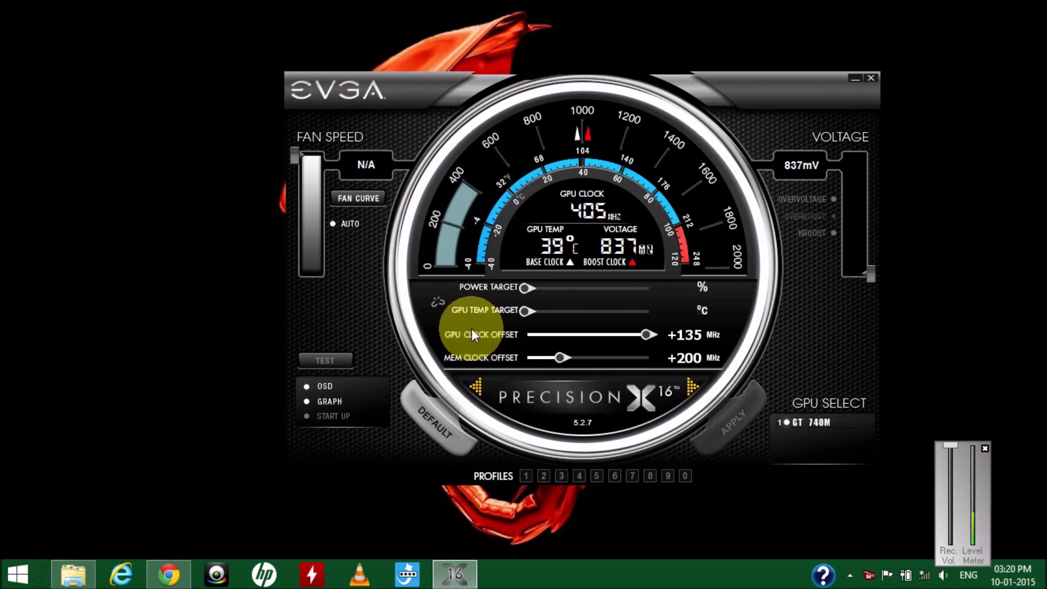
{"action": "left_click_drag", "start_coordinate": [370, 100], "coordinate": [330, 86]}
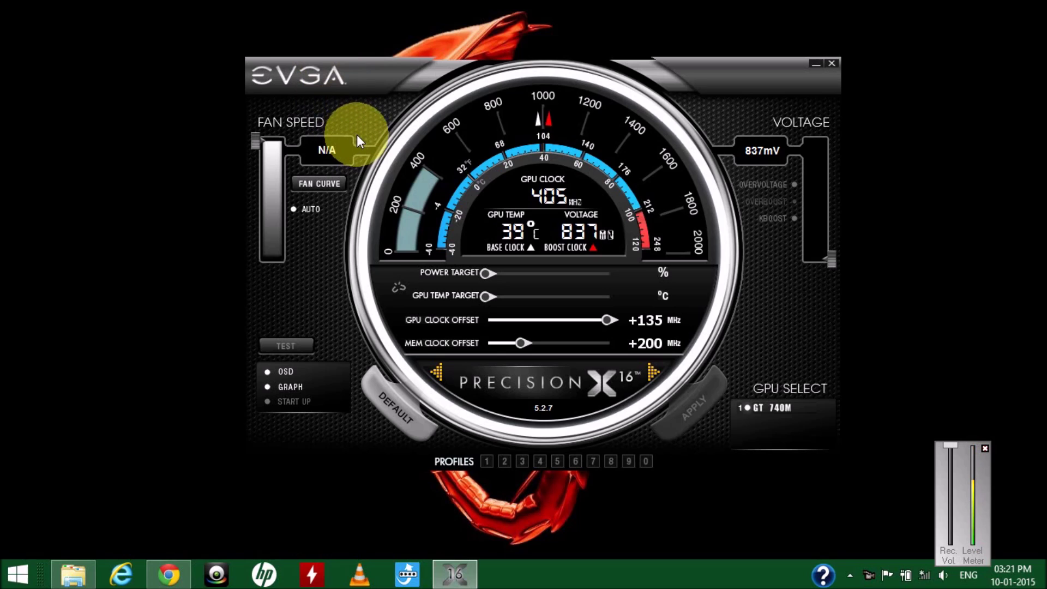
{"action": "left_click_drag", "start_coordinate": [333, 86], "coordinate": [392, 92]}
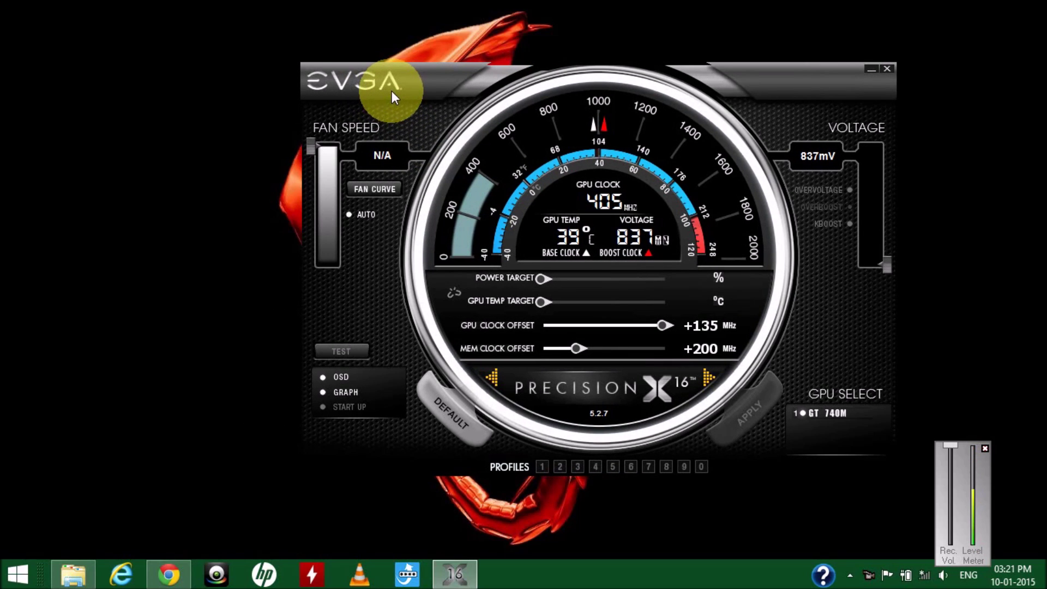
{"action": "left_click_drag", "start_coordinate": [392, 90], "coordinate": [339, 85]}
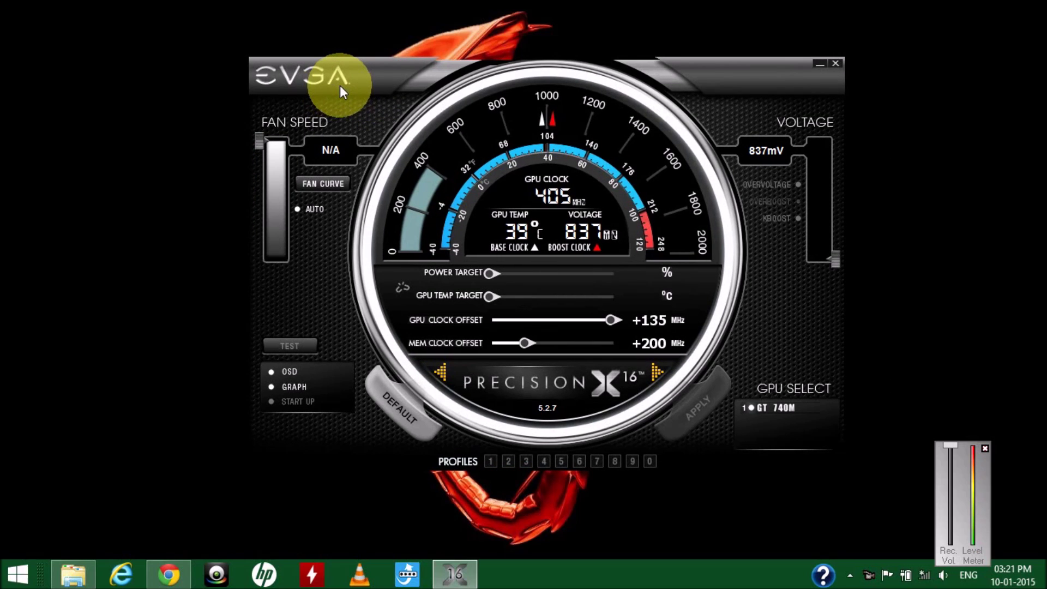
{"action": "left_click_drag", "start_coordinate": [346, 86], "coordinate": [363, 89]}
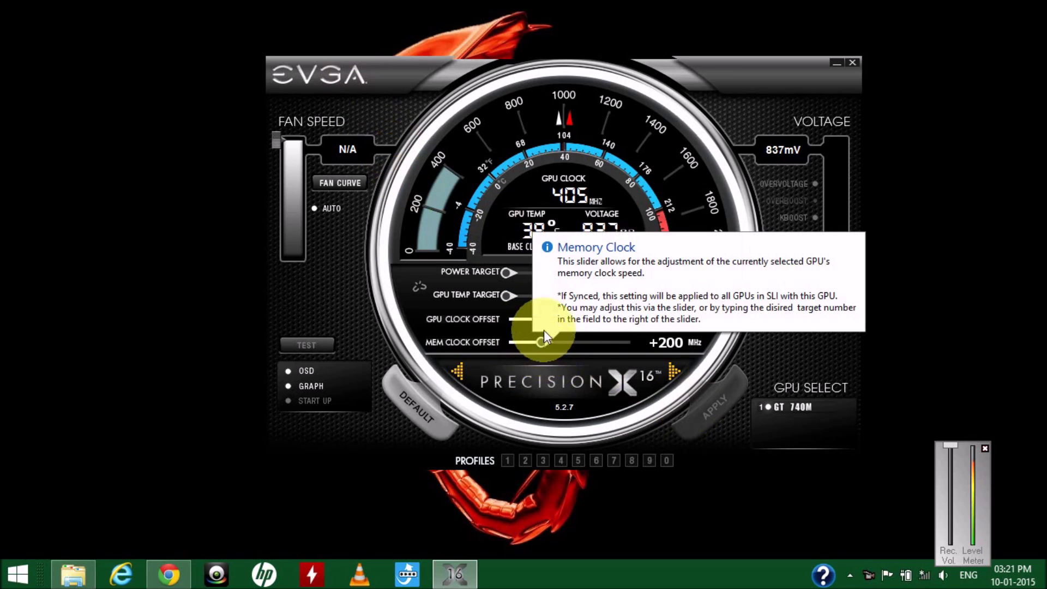
{"action": "left_click_drag", "start_coordinate": [362, 74], "coordinate": [336, 75]}
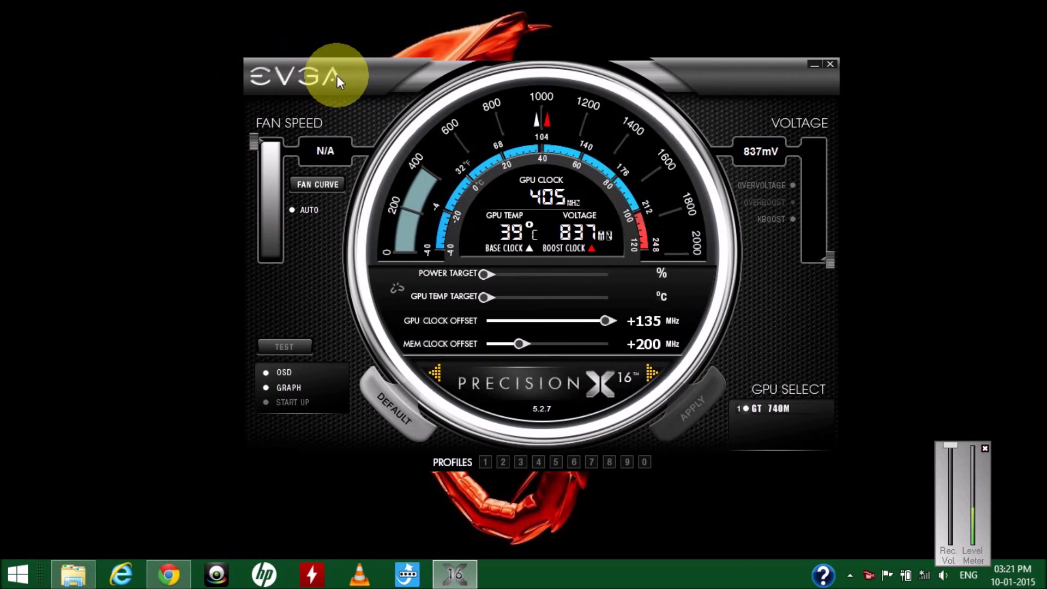
Step: Minimize EVGA PrecisionX 16 and refresh the desktop
{"action": "left_click", "coordinate": [813, 64]}
{"action": "right_click", "coordinate": [729, 51]}
{"action": "left_click", "coordinate": [758, 99]}
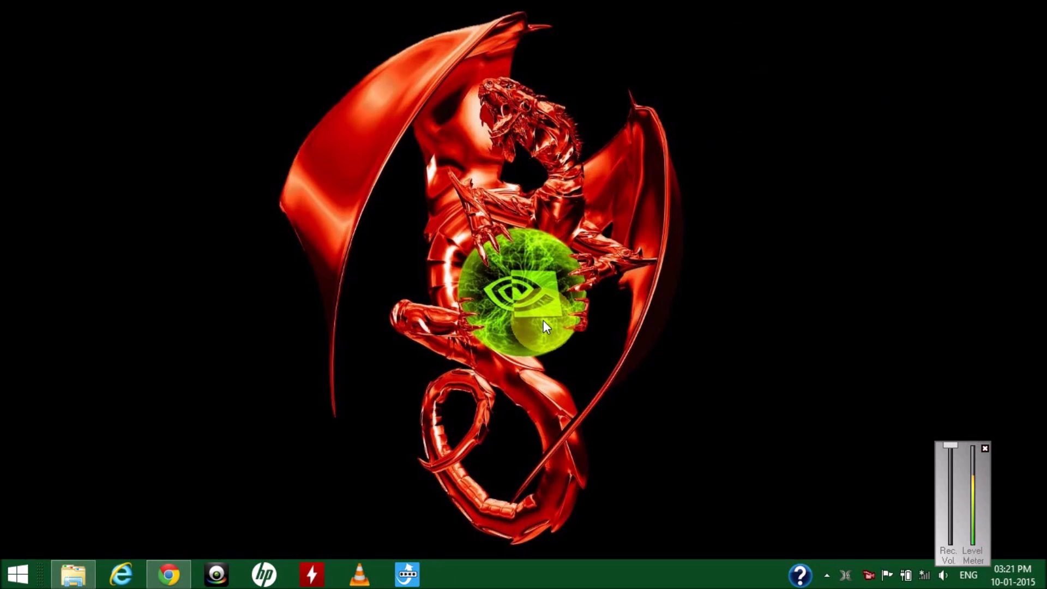
{"action": "right_click", "coordinate": [410, 232]}
{"action": "left_click", "coordinate": [455, 277]}
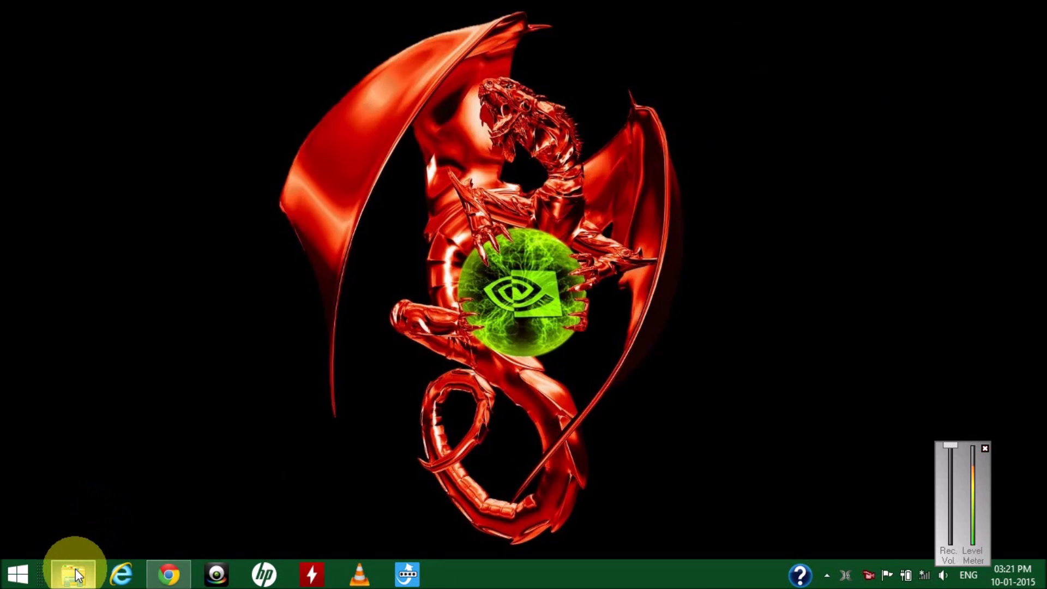
Step: Play the Batman Arkham Origins recording from the Music folder full screen in VLC media player and skip ahead in it
{"action": "mouse_move", "coordinate": [73, 573]}
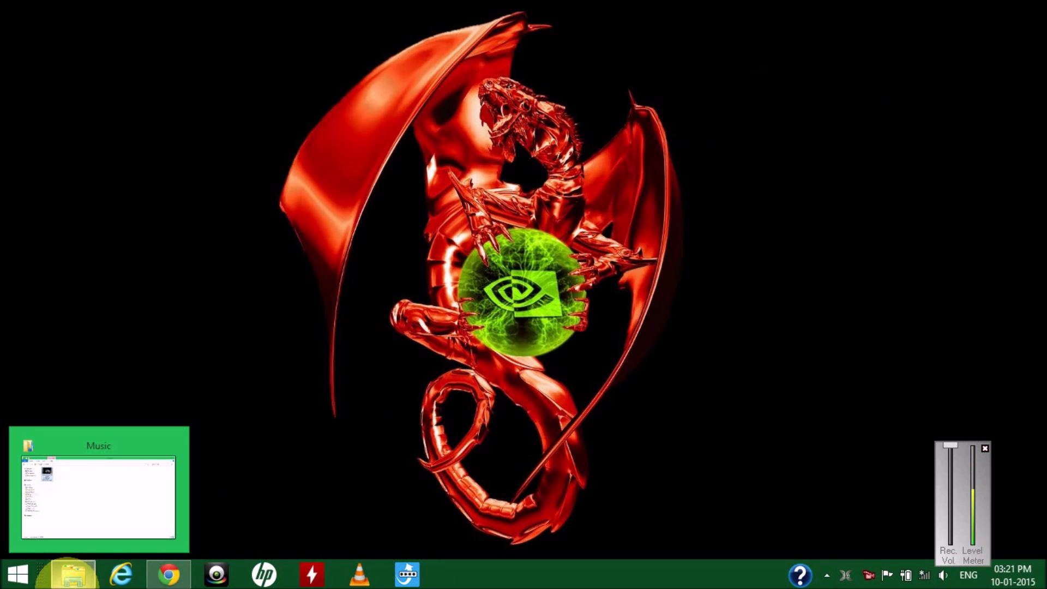
{"action": "left_click", "coordinate": [68, 574]}
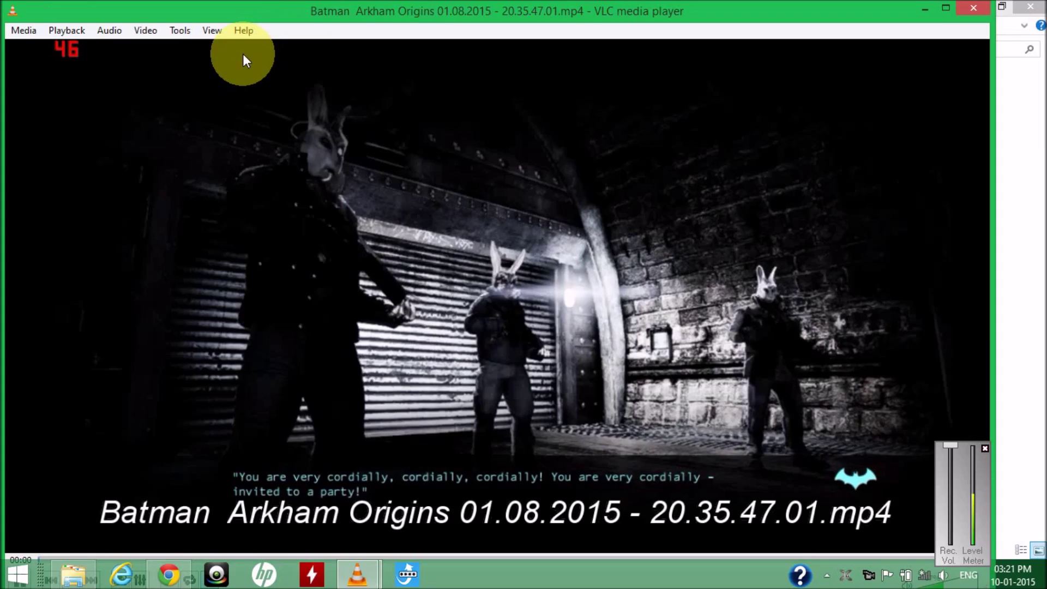
{"action": "double_click", "coordinate": [317, 195]}
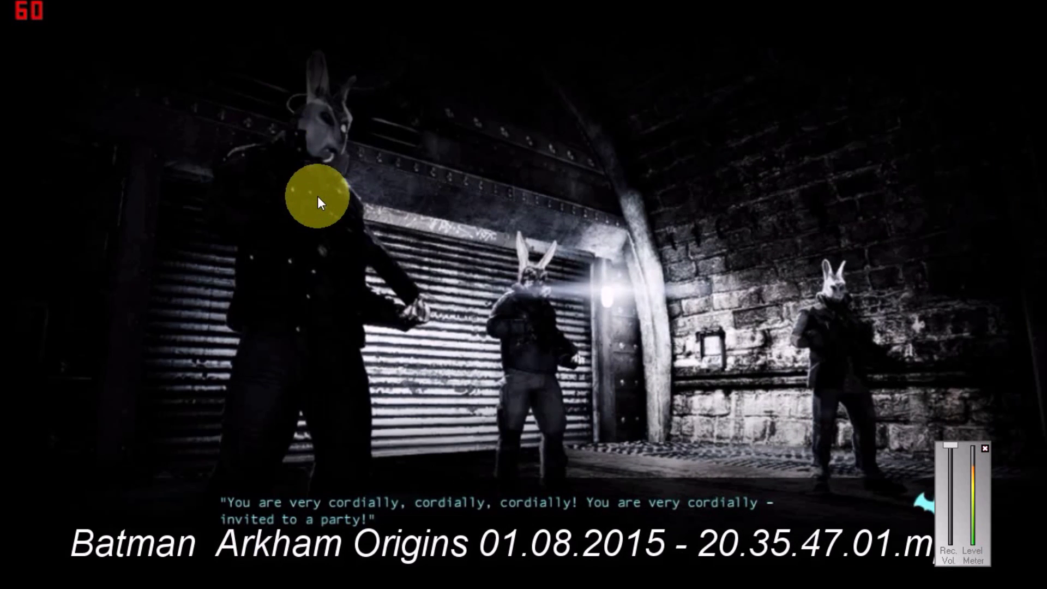
{"action": "key", "text": "shift+Right"}
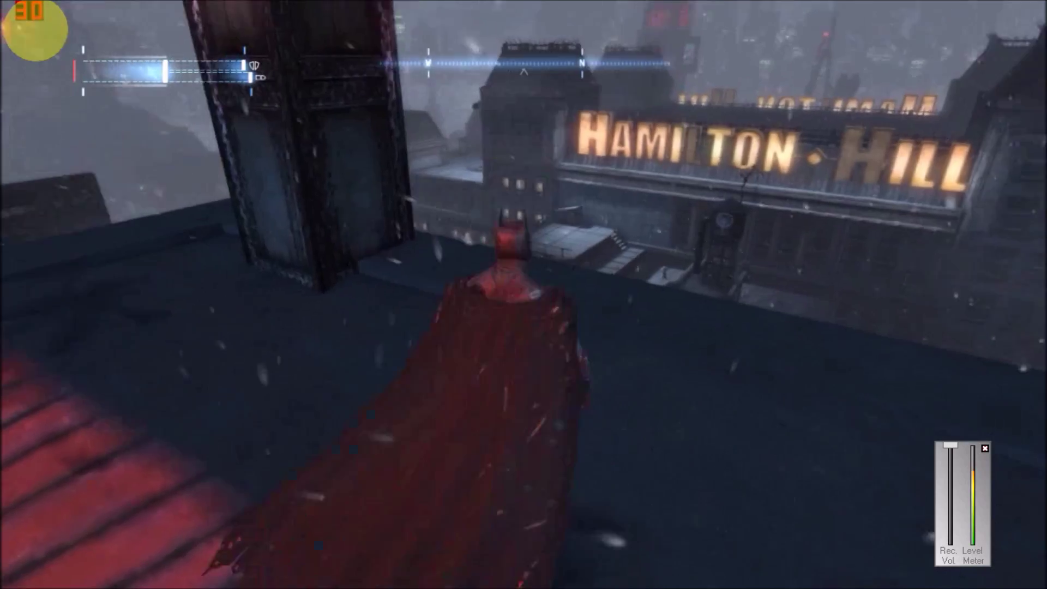
Step: Check the frame-rate counter during the Batman Arkham Origins gameplay, leave full screen and close VLC
{"action": "mouse_move", "coordinate": [47, 30]}
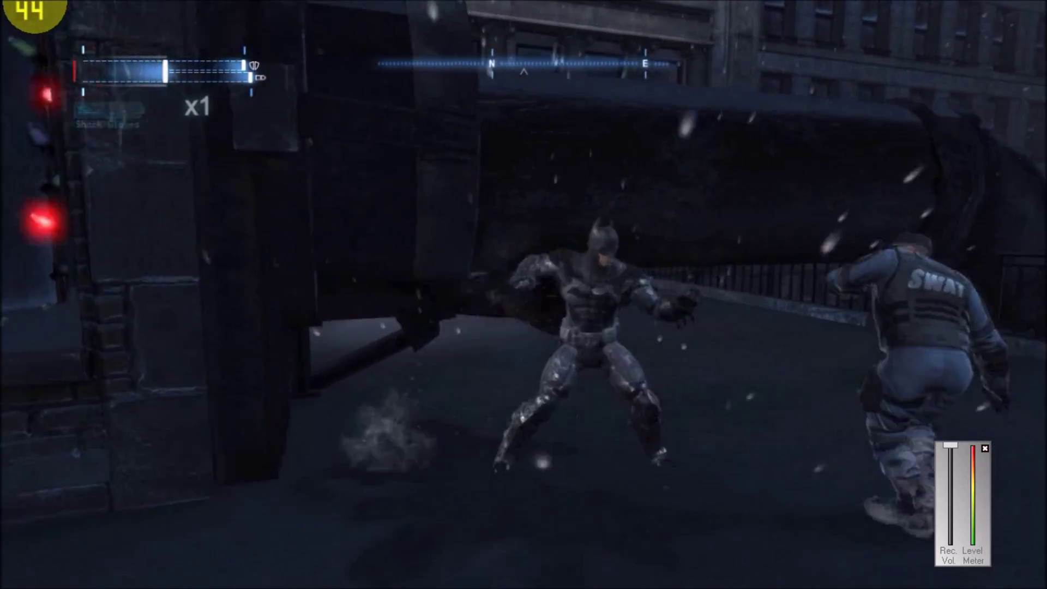
{"action": "mouse_move", "coordinate": [28, 8]}
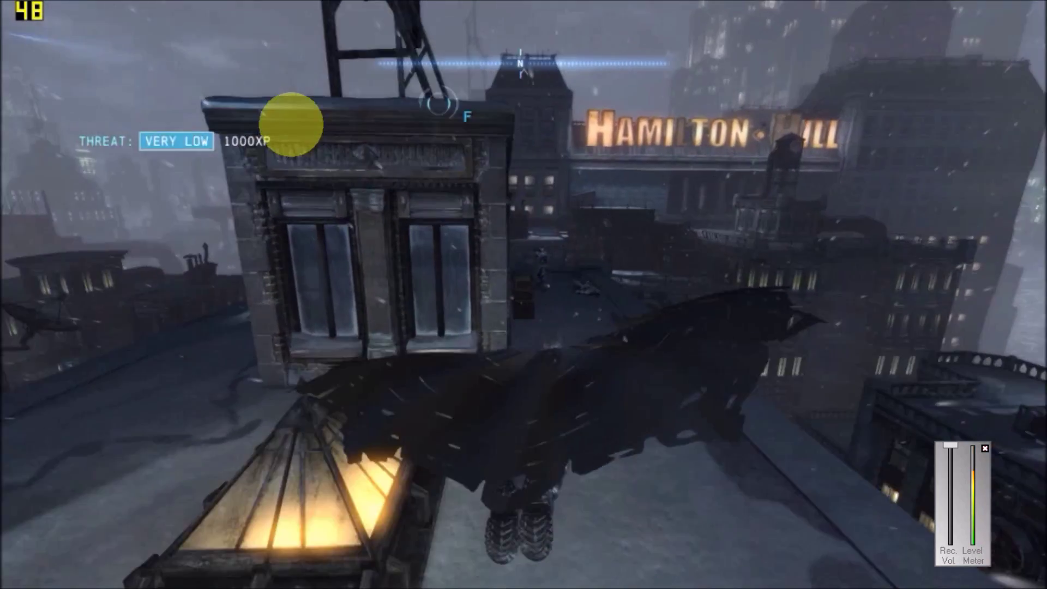
{"action": "mouse_move", "coordinate": [327, 145]}
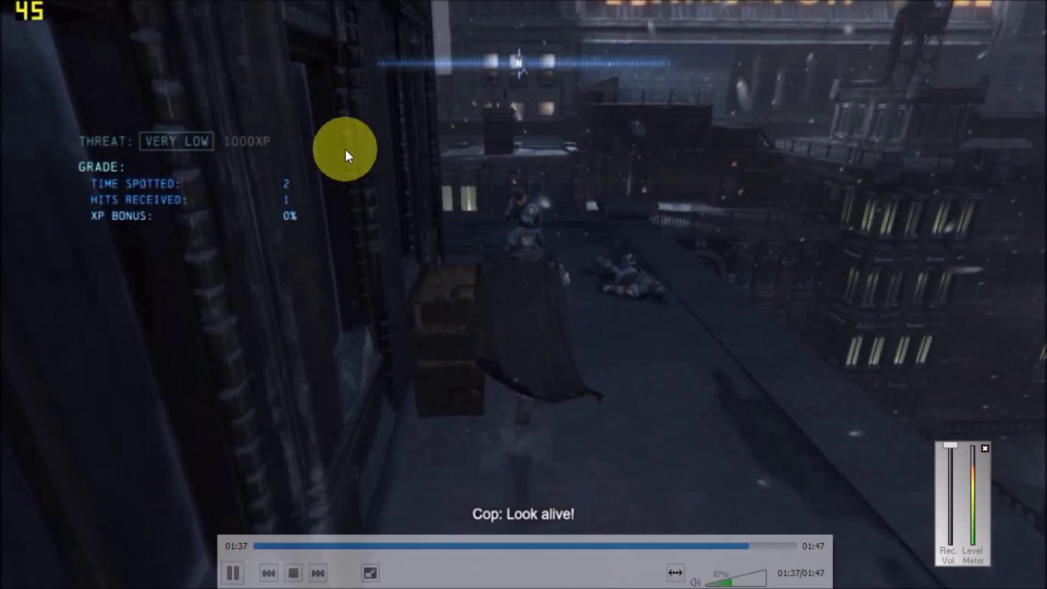
{"action": "double_click", "coordinate": [345, 149]}
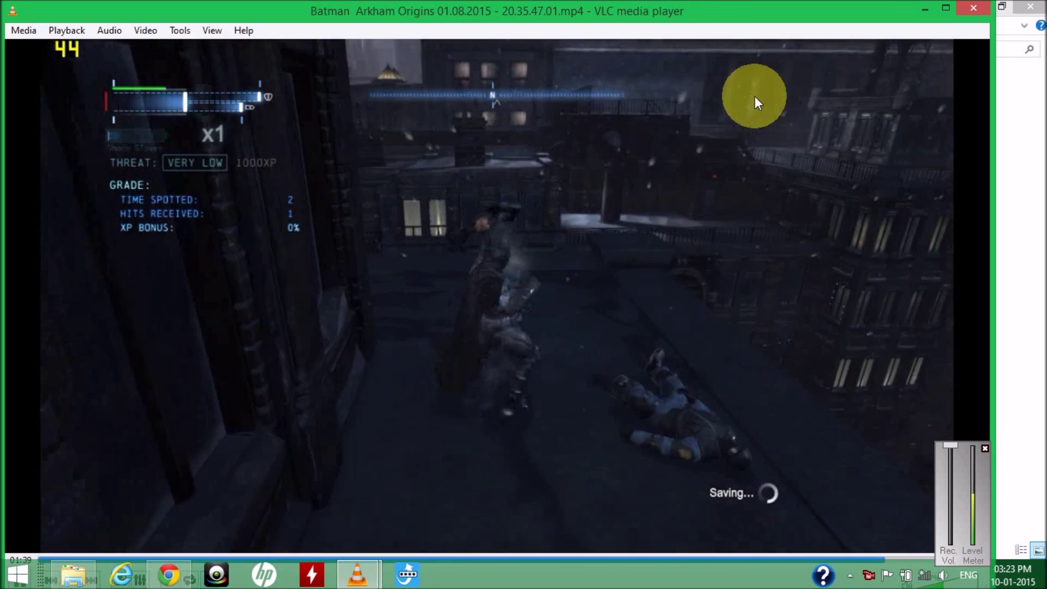
{"action": "left_click", "coordinate": [968, 5]}
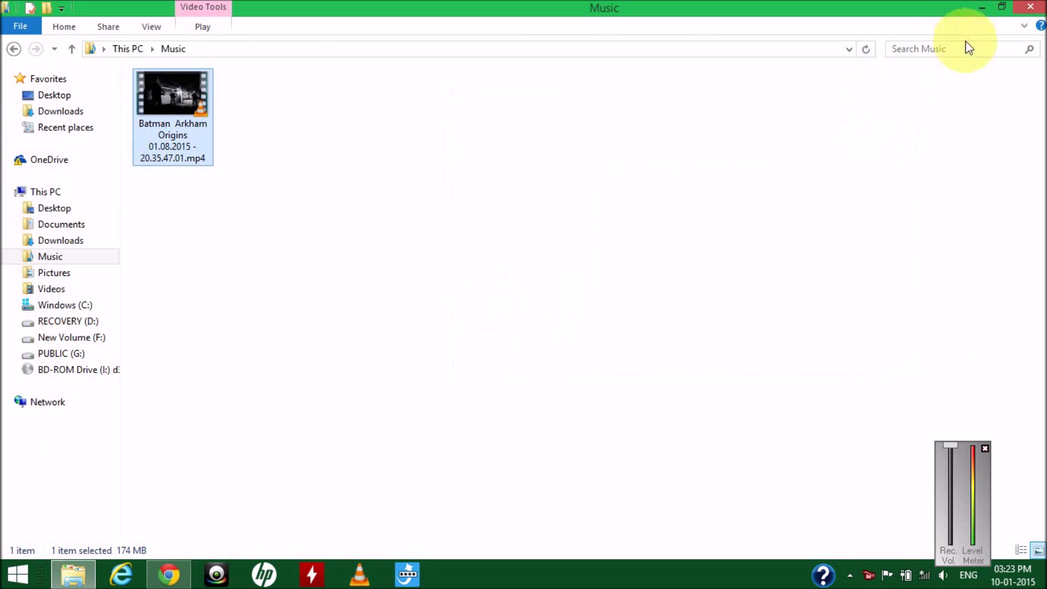